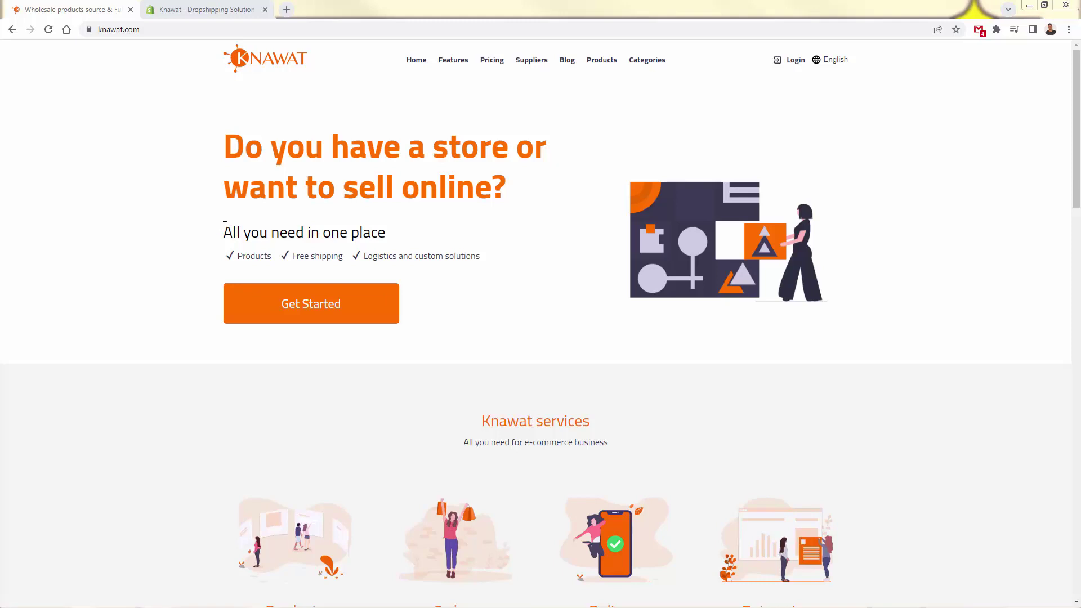
pyautogui.scroll(-2, 131, 363)
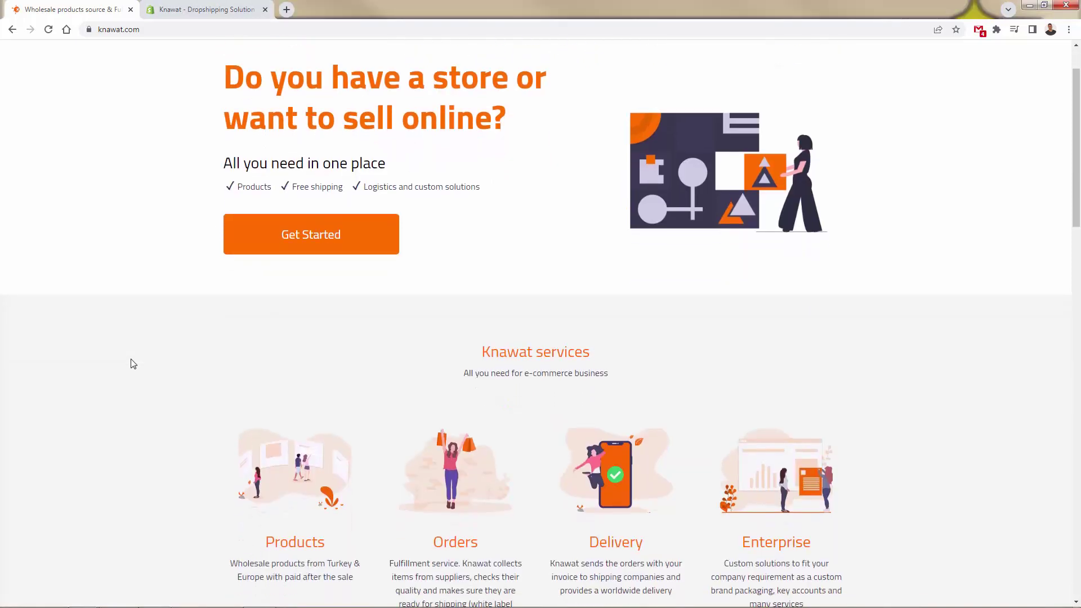
pyautogui.scroll(-2, 132, 364)
pyautogui.moveTo(265, 380); pyautogui.dragTo(356, 441)
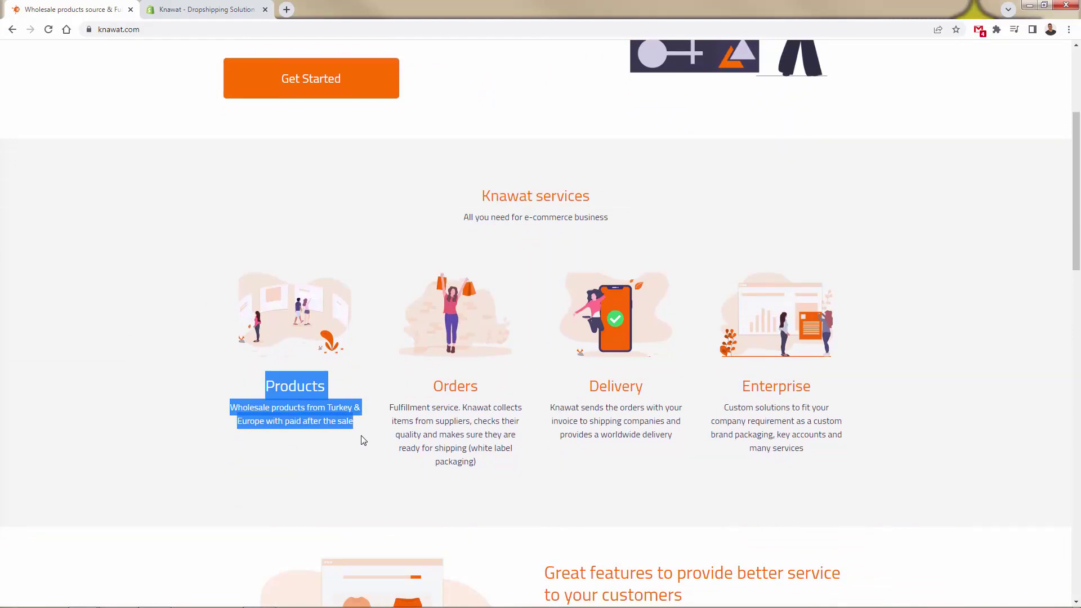
# Step: Read through the Products service heading and description by highlighting its text
pyautogui.click(361, 439)
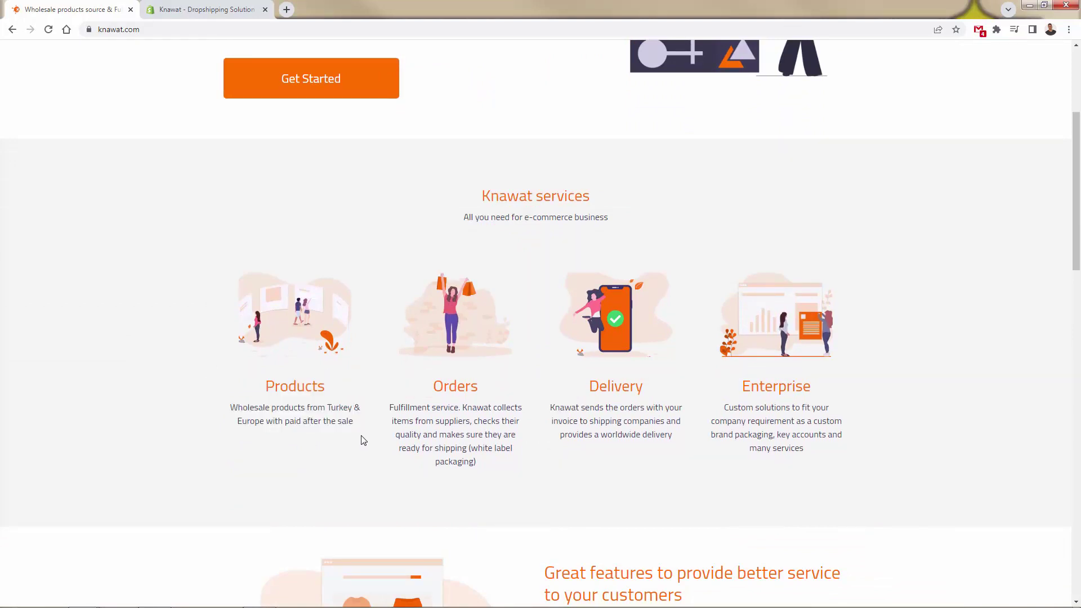
pyautogui.tripleClick(301, 422)
pyautogui.click(300, 424)
pyautogui.moveTo(229, 406); pyautogui.dragTo(306, 451)
pyautogui.click(307, 450)
pyautogui.moveTo(205, 391); pyautogui.dragTo(337, 444)
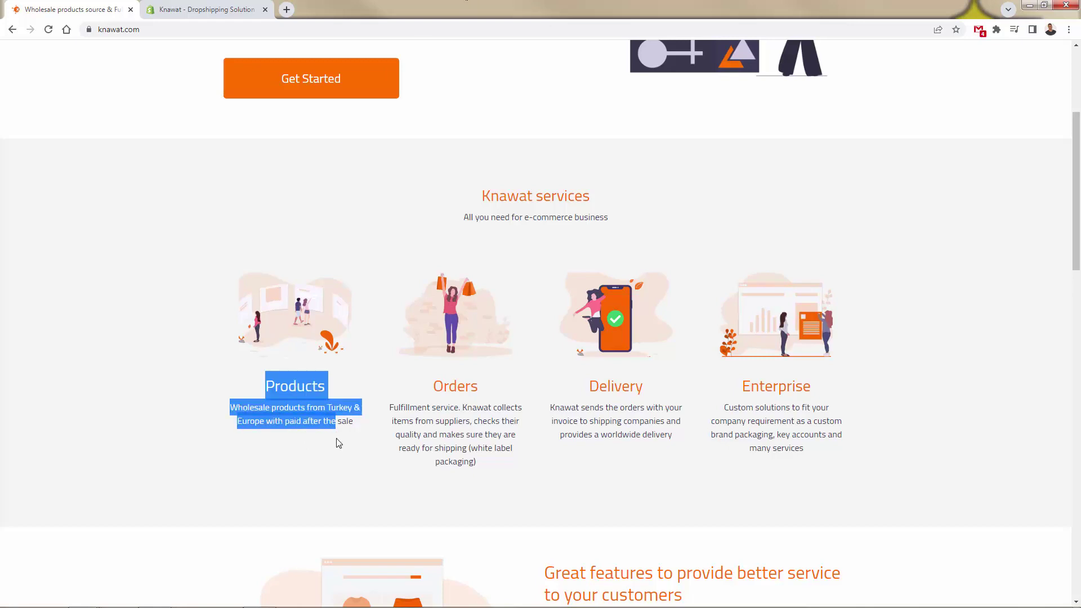
pyautogui.click(336, 443)
pyautogui.doubleClick(253, 421)
pyautogui.click(269, 386)
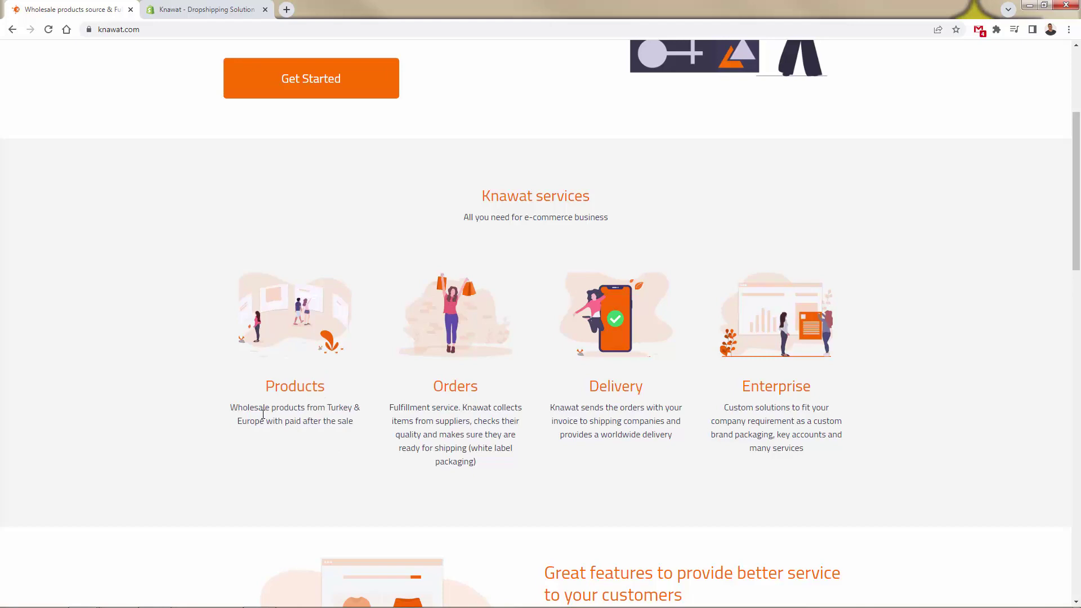
pyautogui.moveTo(265, 386); pyautogui.dragTo(368, 425)
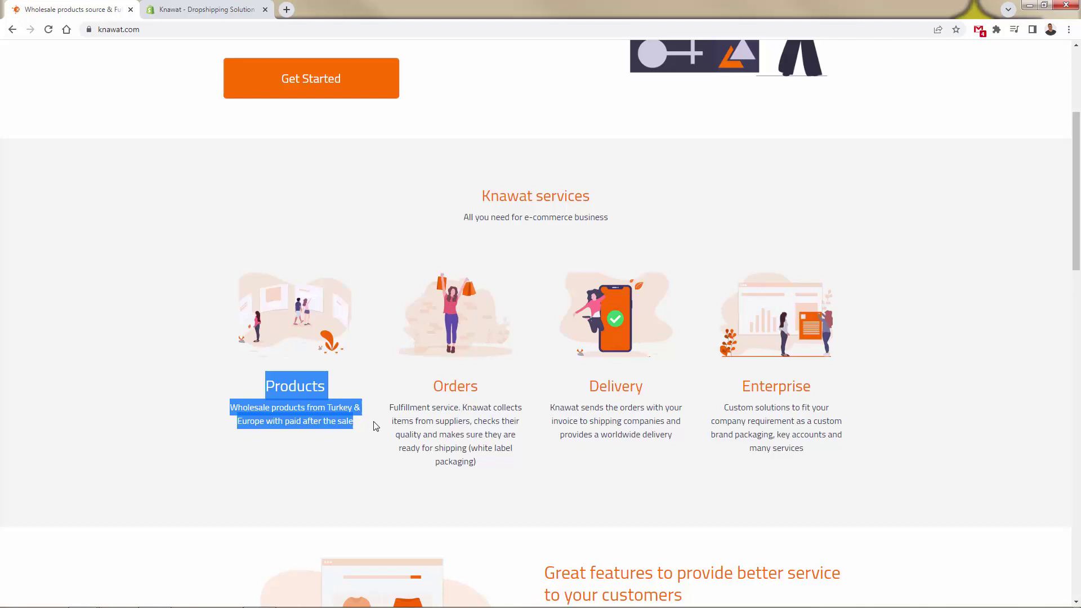
pyautogui.click(321, 427)
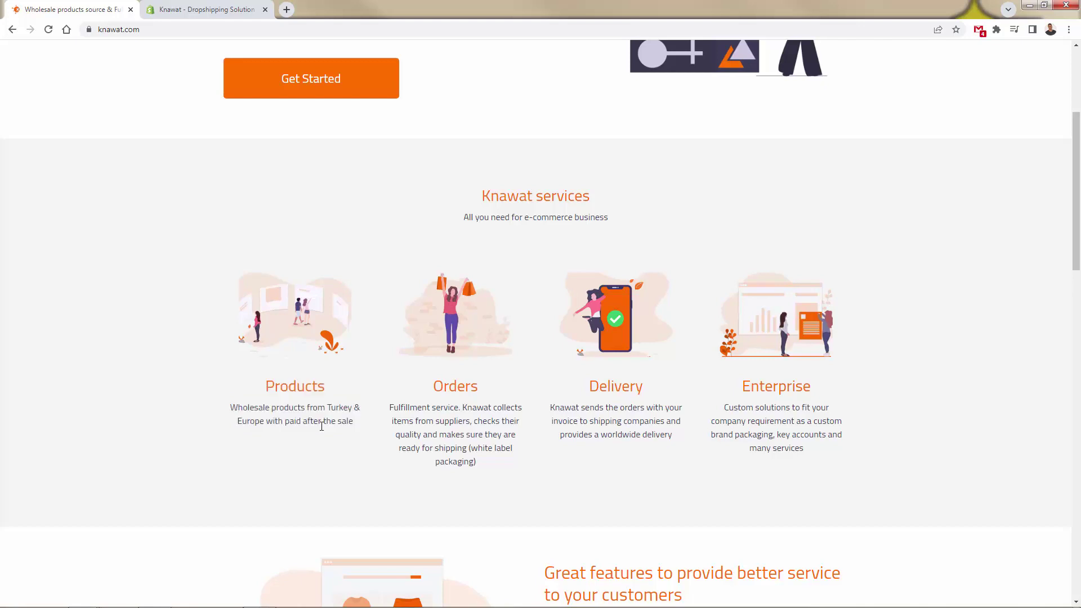
pyautogui.moveTo(245, 403); pyautogui.dragTo(302, 423)
pyautogui.click(302, 422)
pyautogui.moveTo(251, 423); pyautogui.dragTo(301, 427)
pyautogui.click(302, 440)
pyautogui.moveTo(265, 385); pyautogui.dragTo(333, 402)
pyautogui.click(317, 405)
pyautogui.click(317, 419)
# Step: Highlight the Products and Orders service descriptions together, then the Products heading again
pyautogui.moveTo(250, 393); pyautogui.dragTo(376, 425)
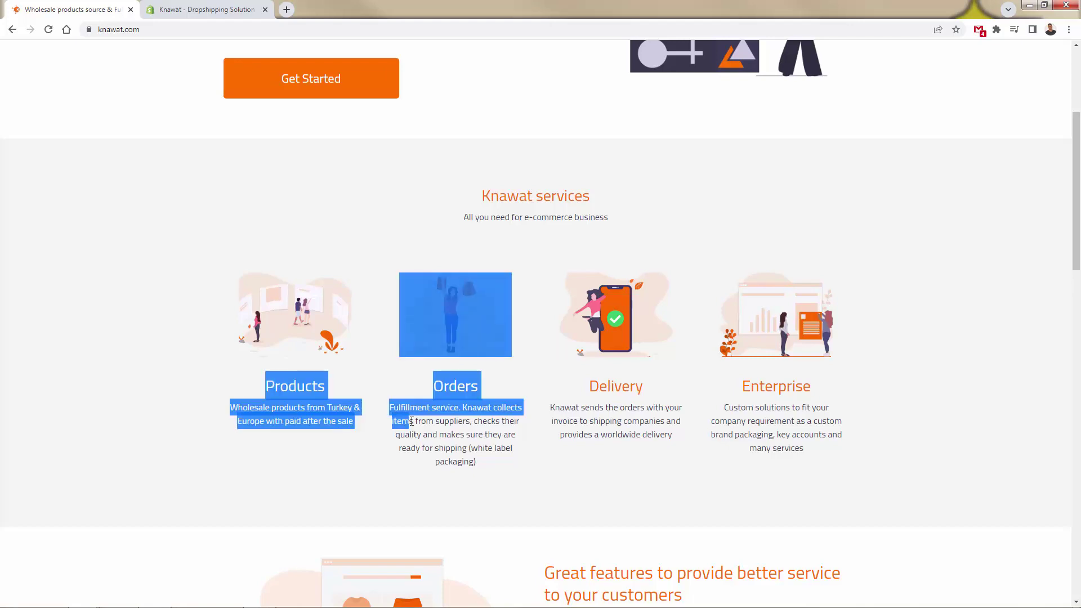
pyautogui.click(338, 415)
pyautogui.moveTo(240, 371); pyautogui.dragTo(353, 423)
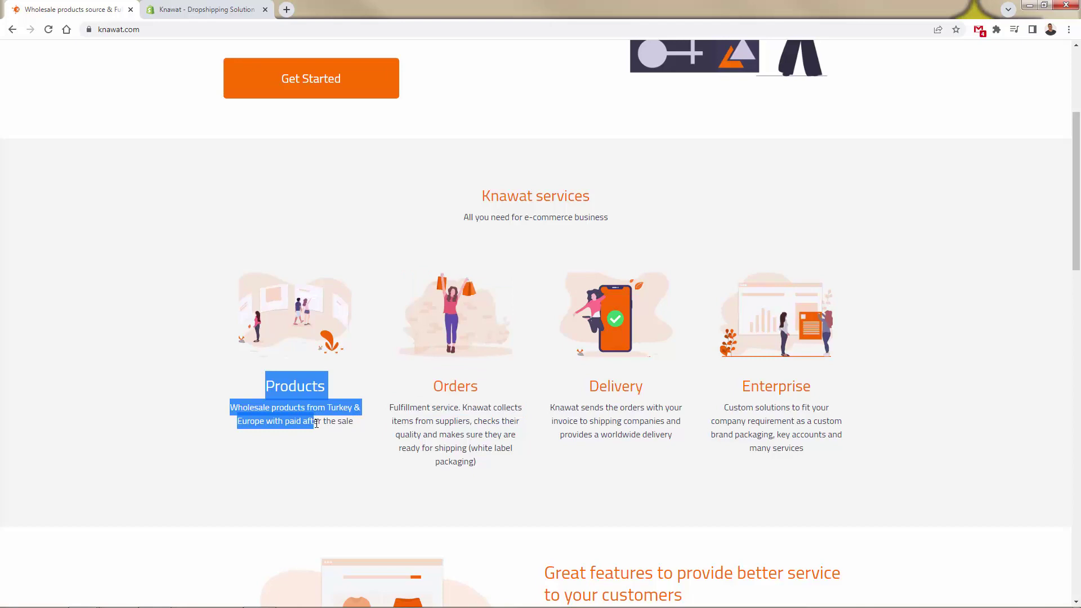
pyautogui.click(316, 423)
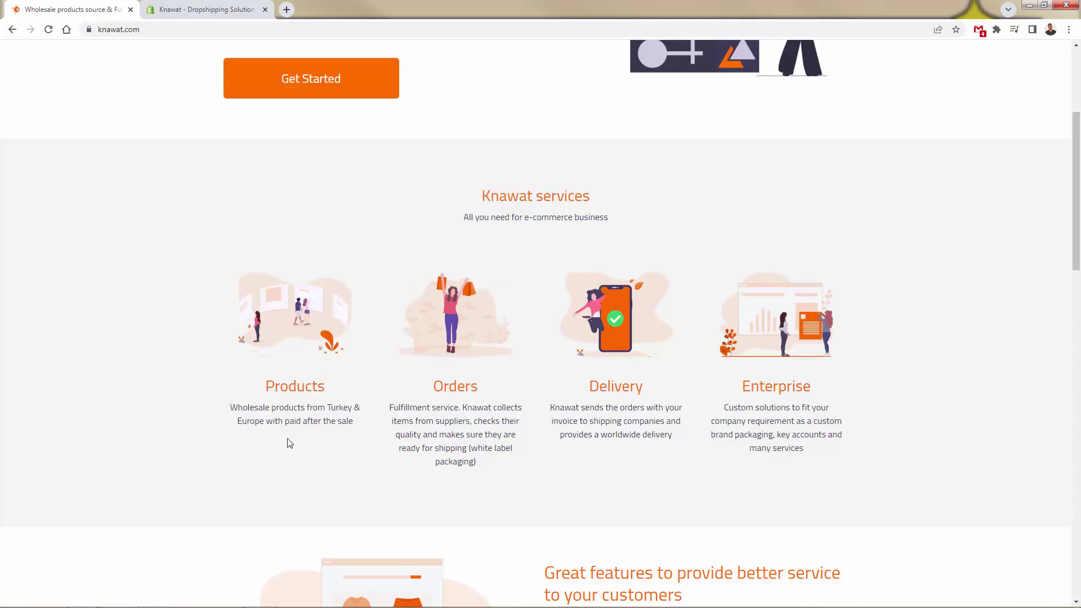
pyautogui.moveTo(264, 385); pyautogui.dragTo(316, 413)
pyautogui.click(316, 413)
pyautogui.scroll(-1, 356, 426)
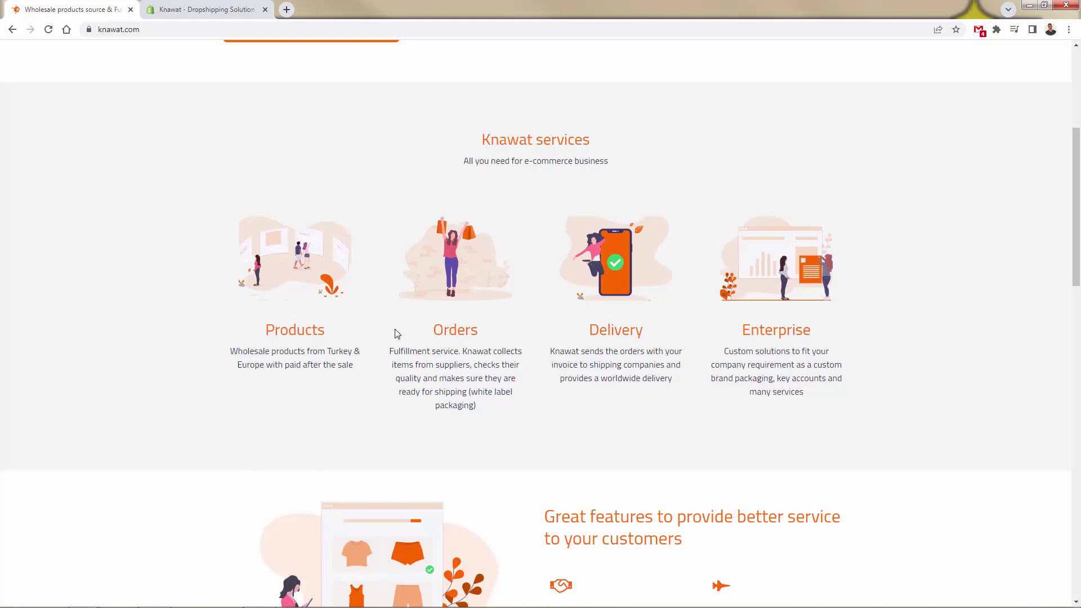
# Step: Glance at the Knawat app listing, then read the New sources, Integrations and Fast Shipping features
pyautogui.click(211, 8)
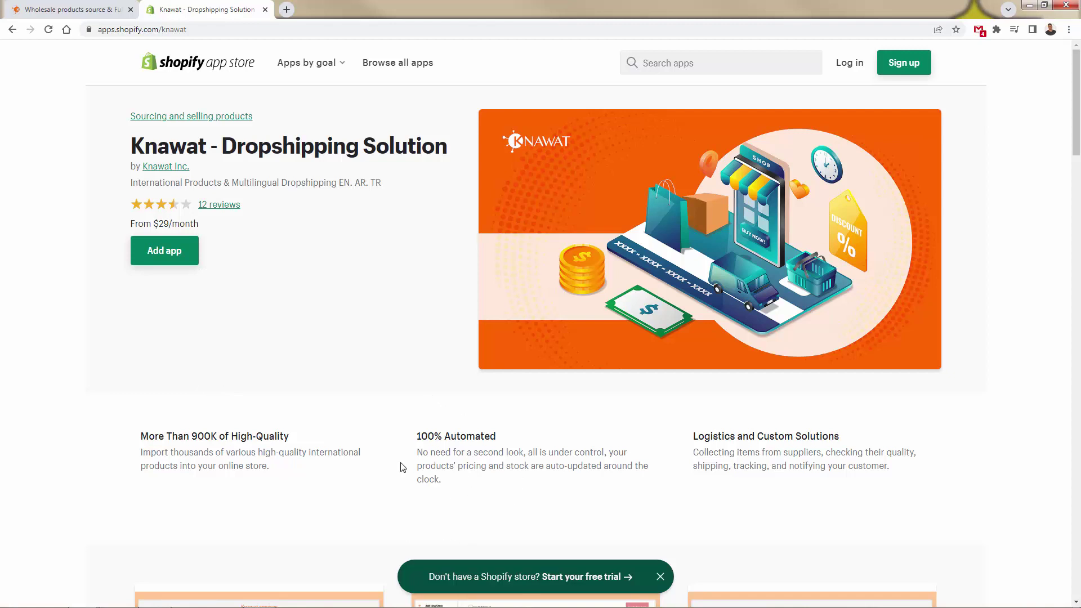
pyautogui.click(48, 9)
pyautogui.scroll(-1, 79, 266)
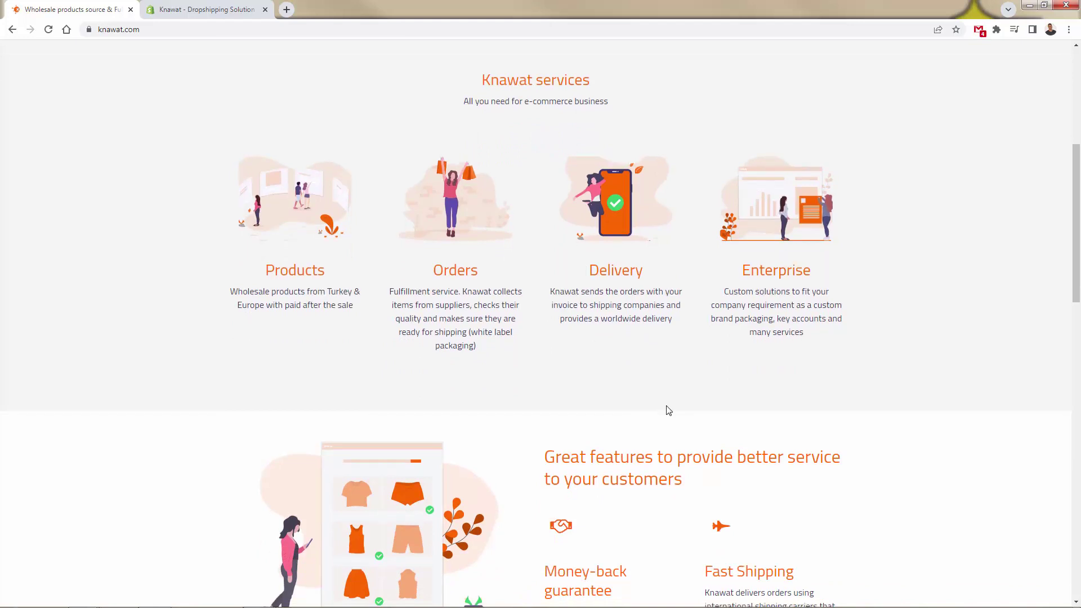
pyautogui.scroll(-2, 666, 411)
pyautogui.scroll(-1, 667, 410)
pyautogui.scroll(-1, 668, 405)
pyautogui.scroll(-2, 667, 406)
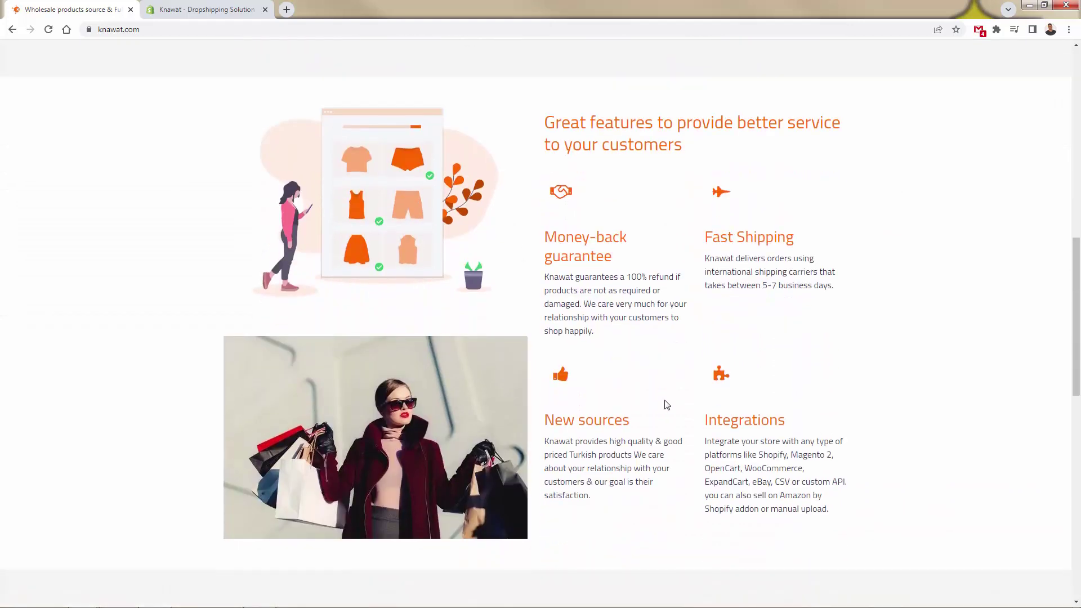
pyautogui.scroll(-1, 665, 406)
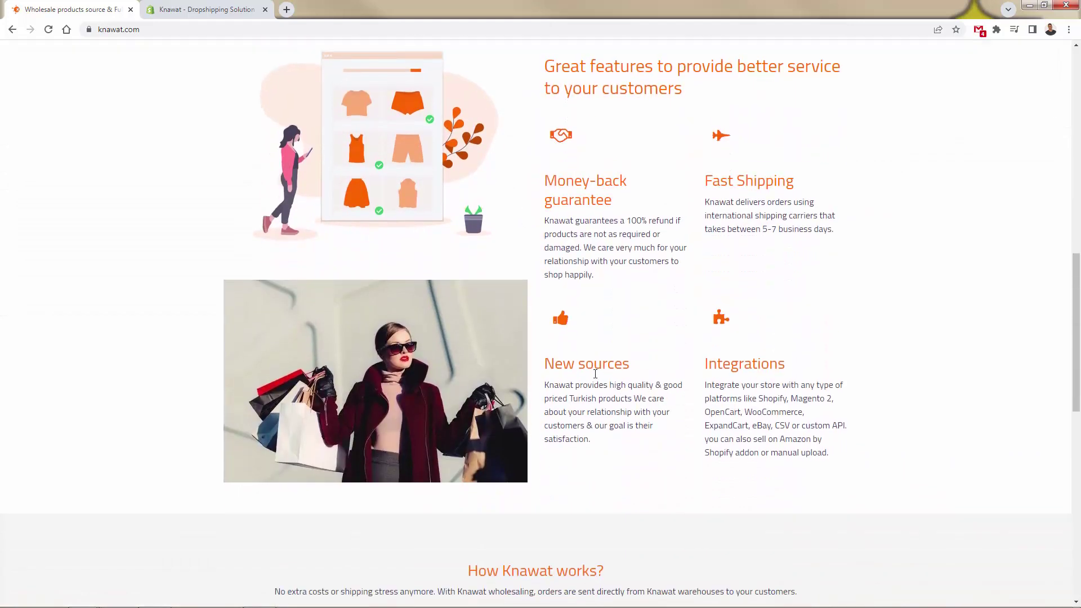
pyautogui.moveTo(596, 372)
pyautogui.mouseDown()
pyautogui.moveTo(616, 444)
pyautogui.moveTo(607, 384)
pyautogui.mouseUp()
pyautogui.click(616, 445)
pyautogui.click(607, 384)
pyautogui.tripleClick(770, 397)
pyautogui.click(758, 429)
pyautogui.moveTo(767, 205); pyautogui.dragTo(771, 209)
# Step: Add Knawat Multilingual Dropship from its app listing and confirm the store install
pyautogui.click(240, 11)
pyautogui.scroll(-2, 280, 307)
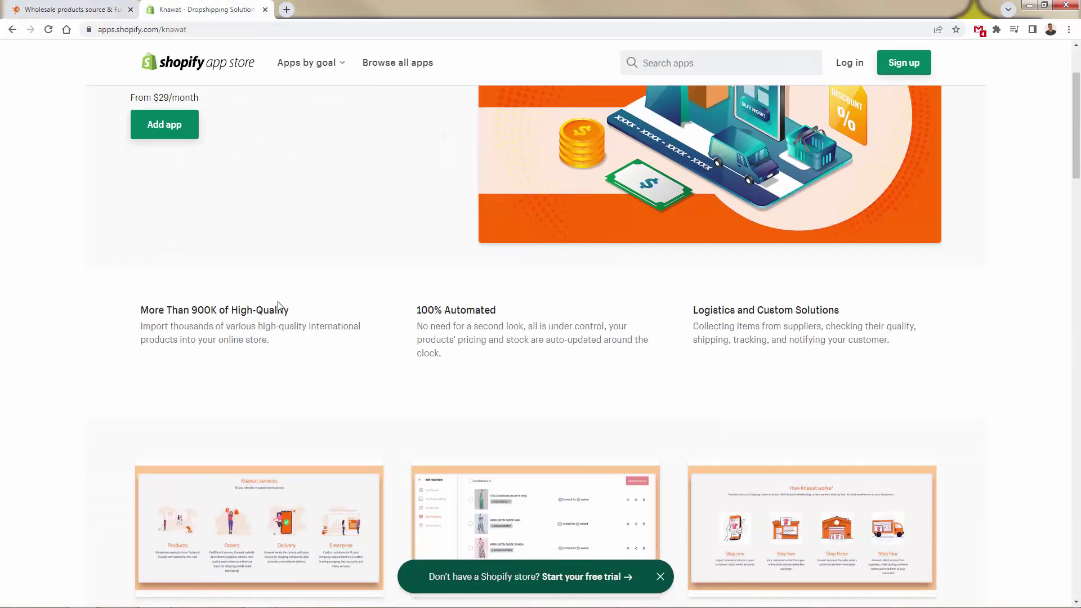
pyautogui.scroll(-3, 280, 307)
pyautogui.scroll(-1, 280, 307)
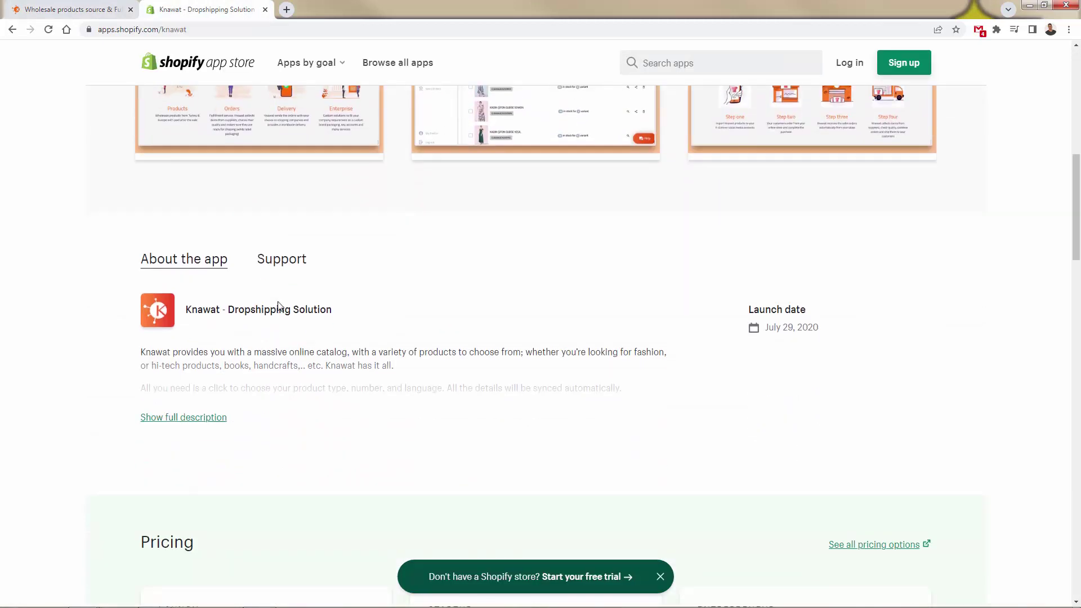
pyautogui.scroll(6, 274, 306)
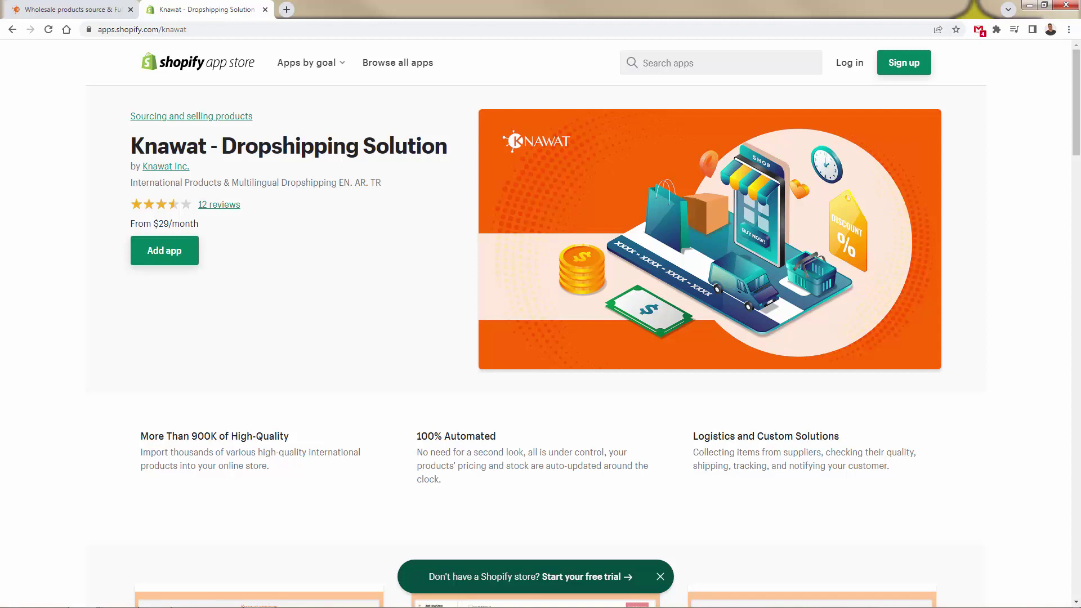
pyautogui.click(186, 266)
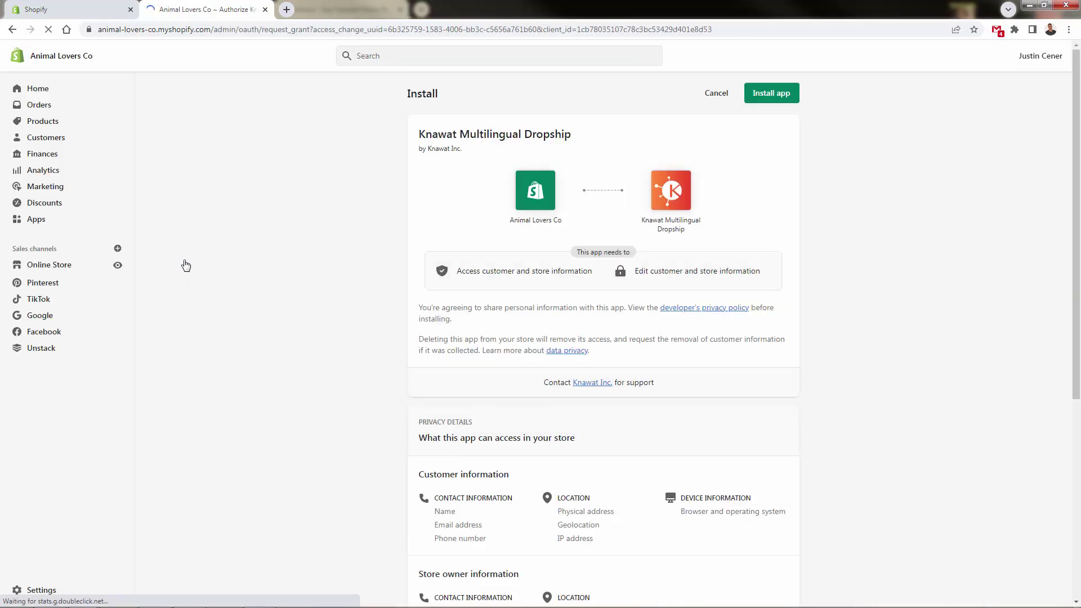
pyautogui.click(763, 95)
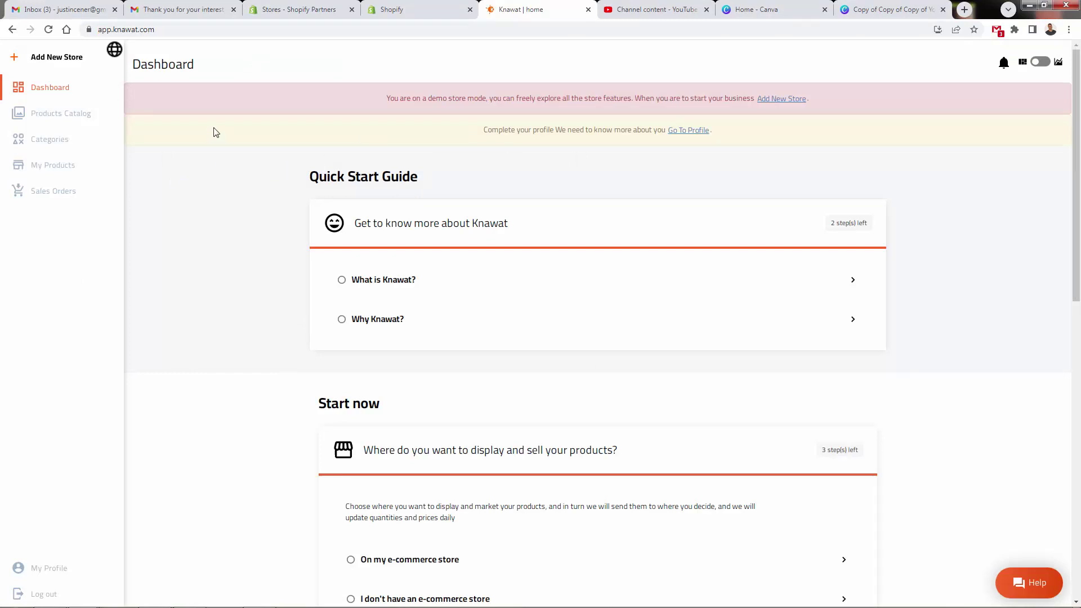
# Step: Open the Products Catalog and view the Girl's Ecru Short Leggings photos
pyautogui.click(74, 120)
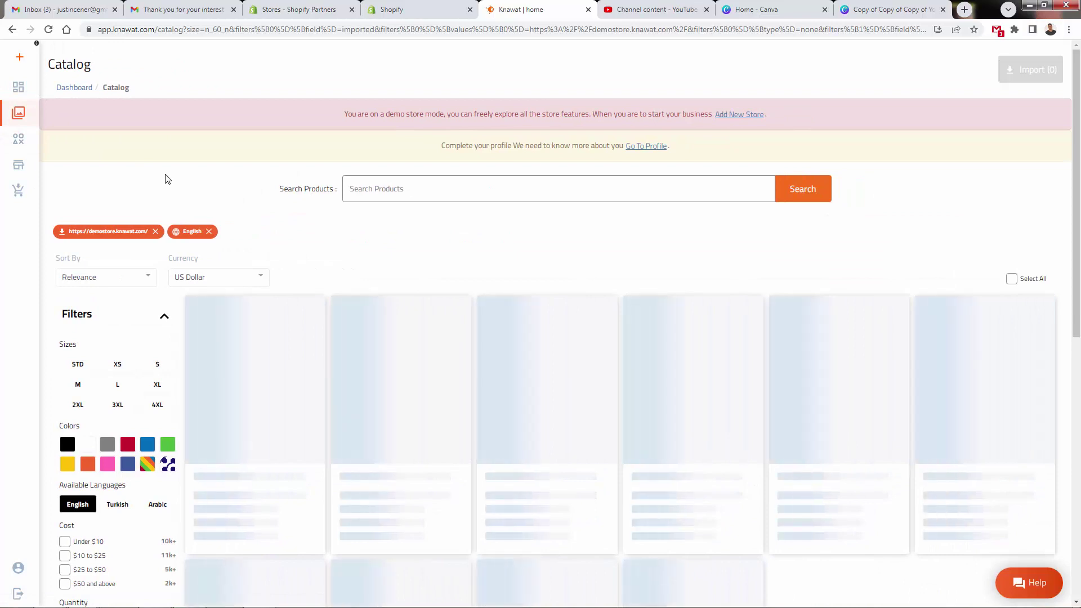
pyautogui.scroll(-1, 169, 170)
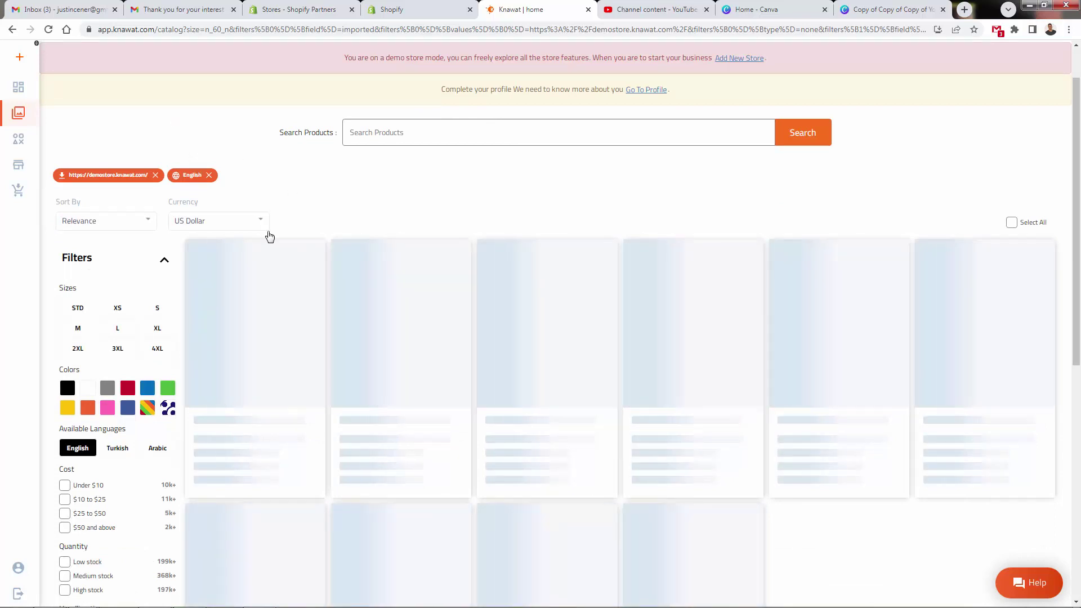
pyautogui.scroll(-1, 267, 237)
pyautogui.scroll(-1, 268, 238)
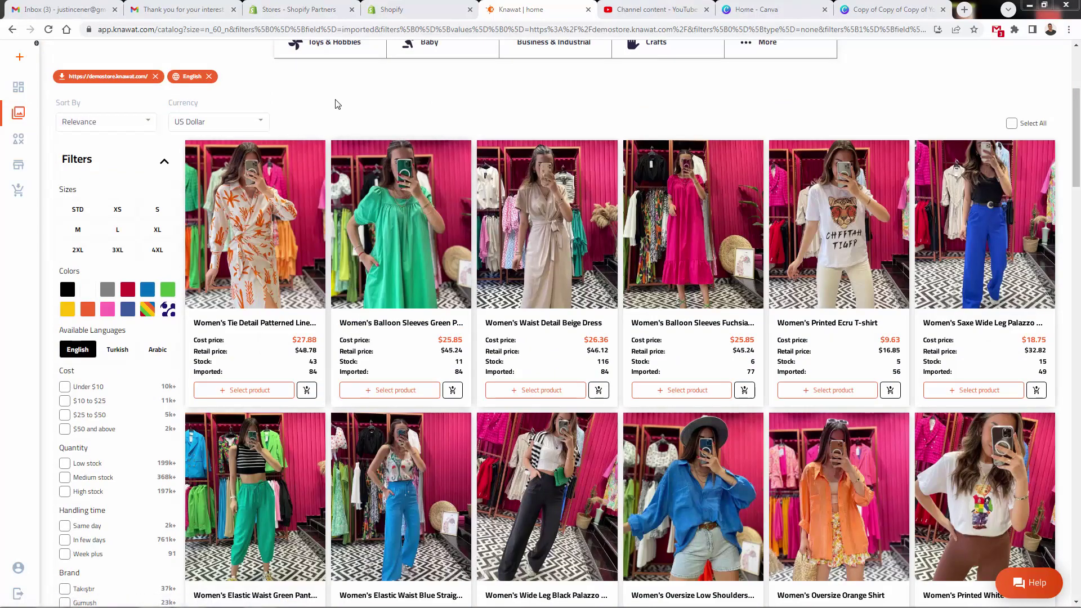
pyautogui.scroll(-1, 336, 104)
pyautogui.scroll(-1, 334, 190)
pyautogui.scroll(-2, 334, 189)
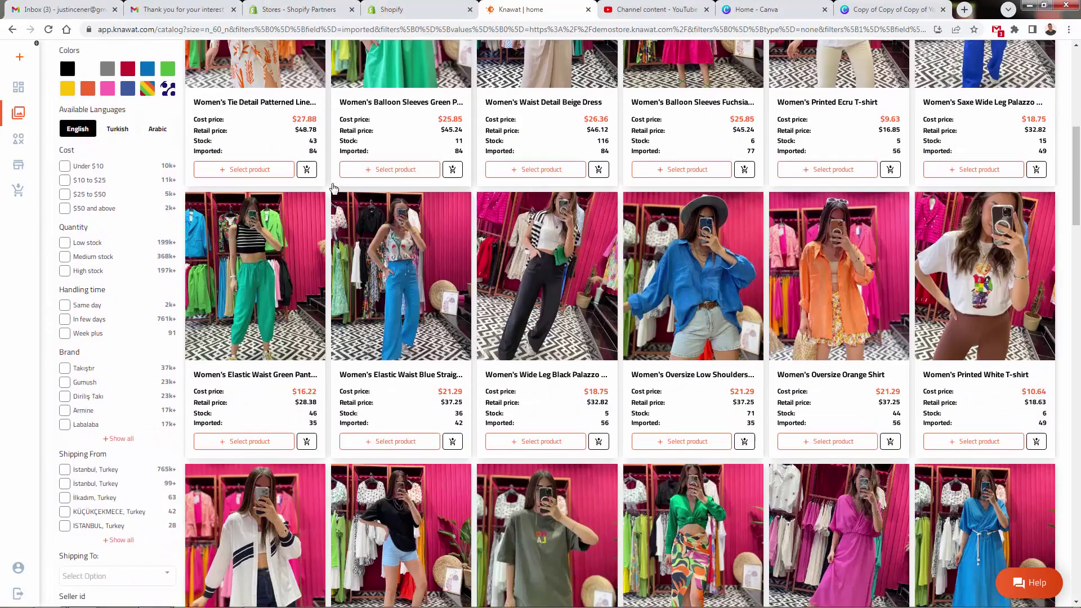
pyautogui.scroll(-2, 331, 193)
pyautogui.scroll(-2, 330, 195)
pyautogui.scroll(-2, 330, 194)
pyautogui.scroll(-3, 331, 195)
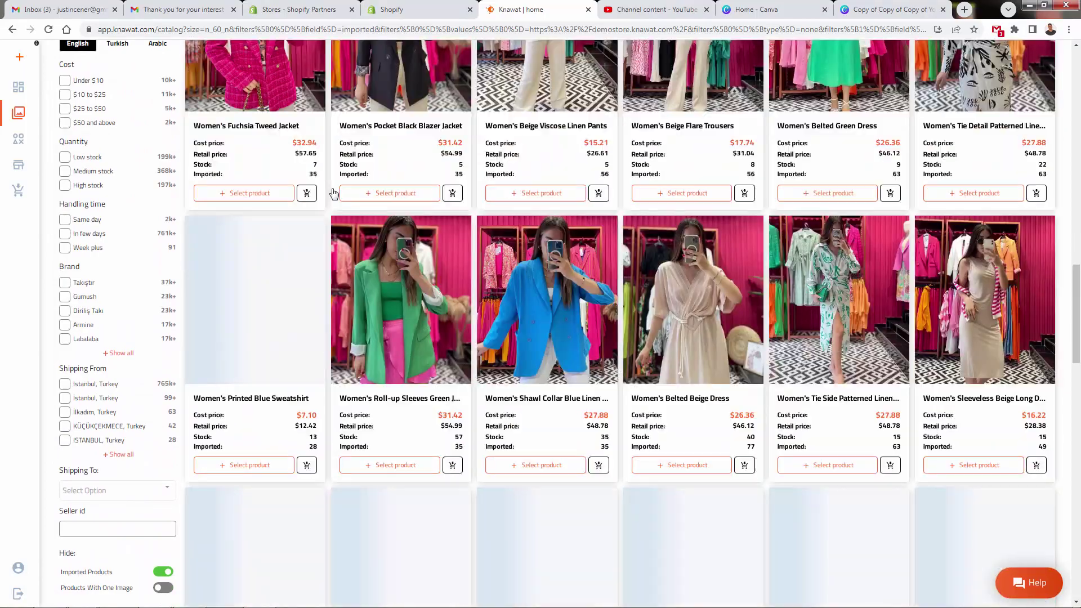
pyautogui.scroll(-2, 332, 194)
pyautogui.scroll(-2, 334, 194)
pyautogui.scroll(-5, 334, 195)
pyautogui.scroll(-5, 332, 199)
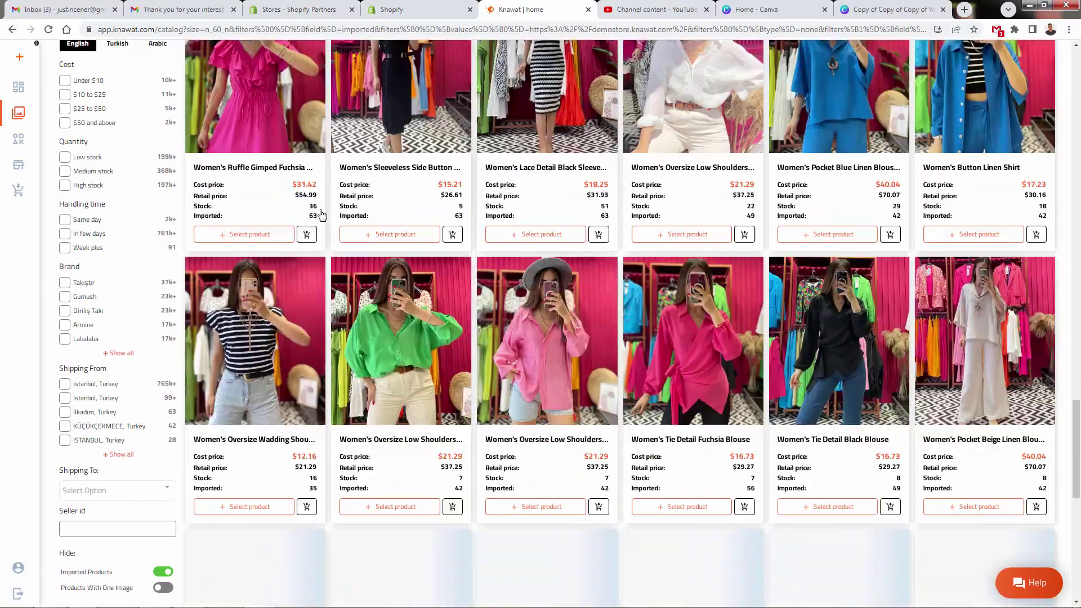
pyautogui.scroll(-5, 325, 206)
pyautogui.scroll(-1, 321, 213)
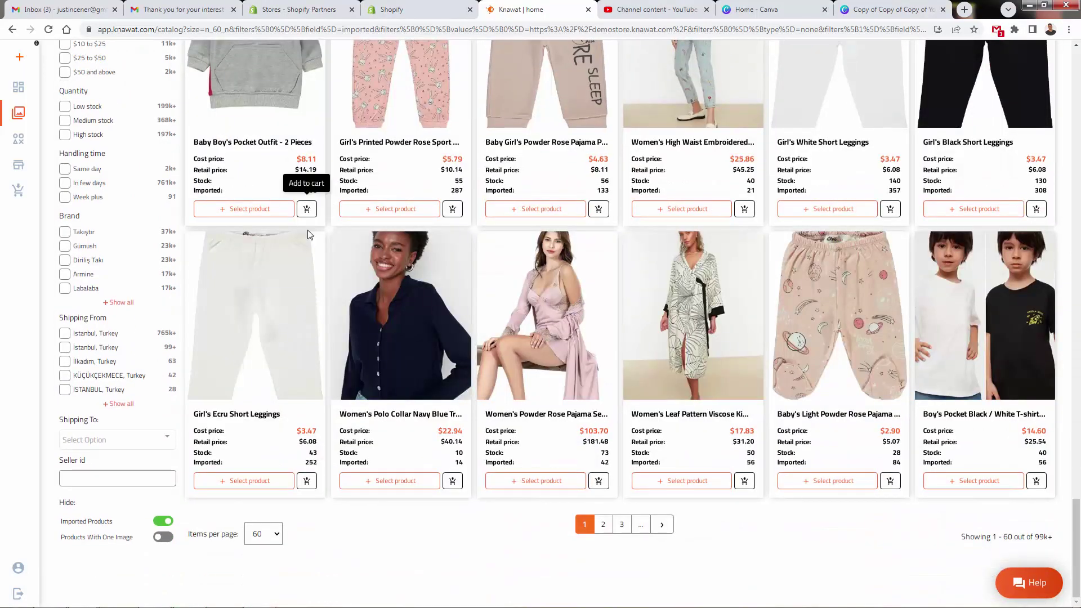
pyautogui.click(264, 324)
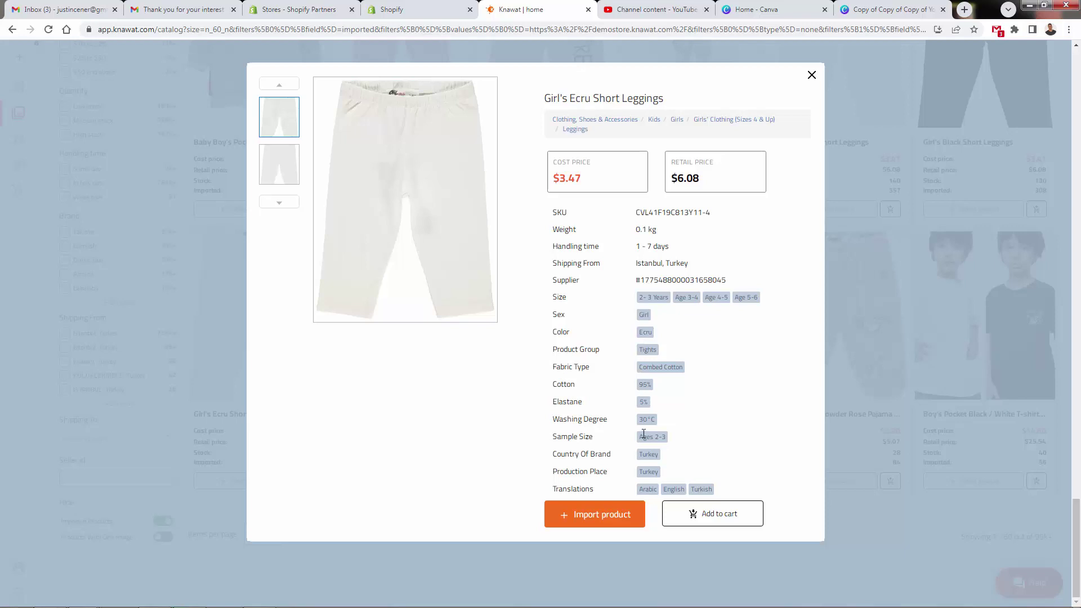
pyautogui.click(296, 161)
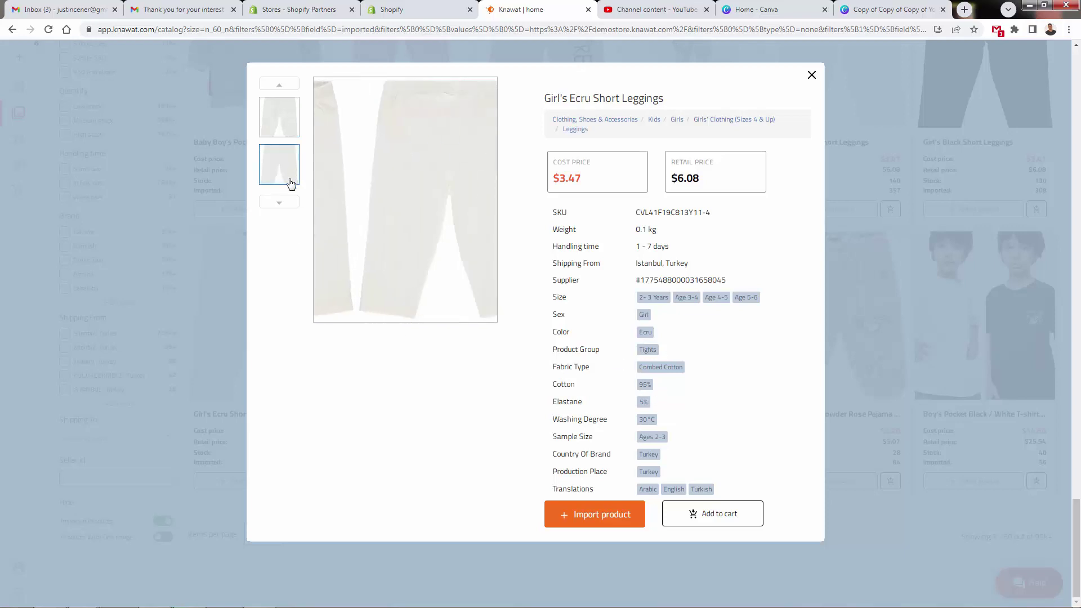
pyautogui.click(275, 201)
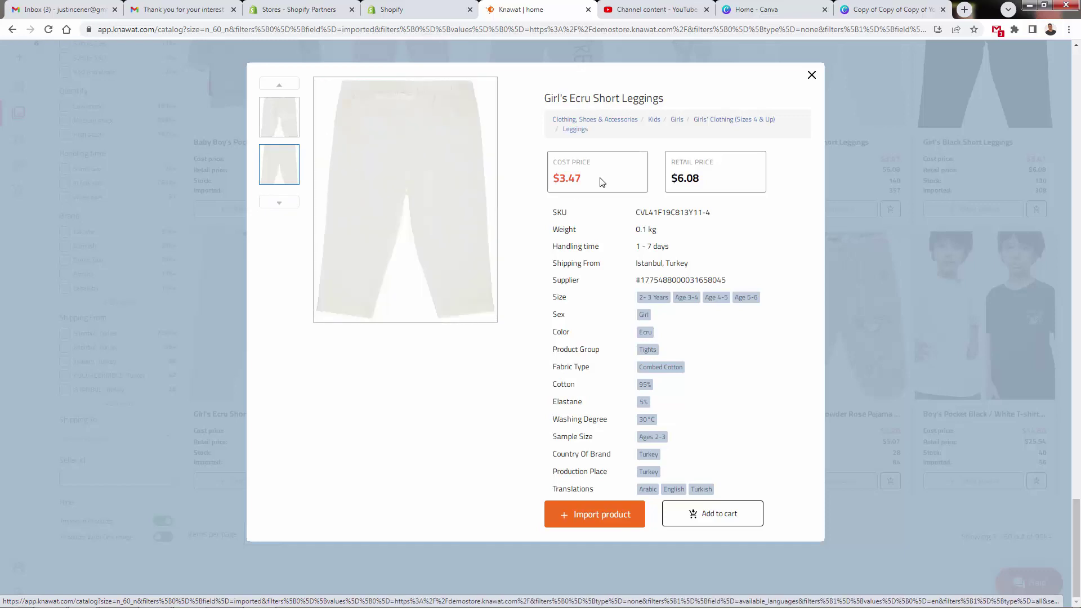
# Step: Check the leggings' $3.47 cost price, then close the details window
pyautogui.moveTo(589, 180); pyautogui.dragTo(555, 178)
pyautogui.click(554, 176)
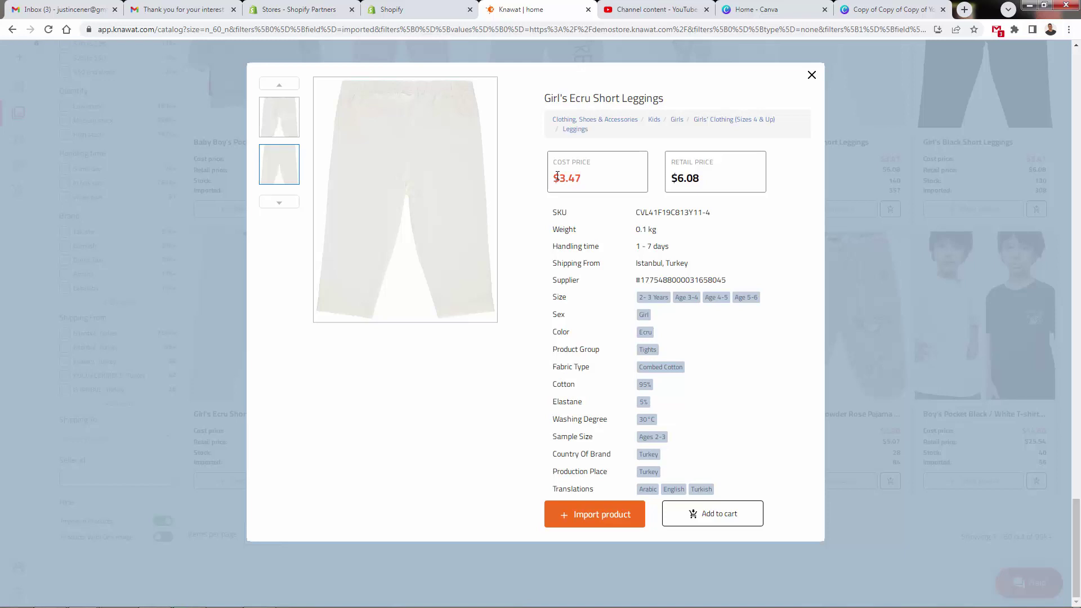
pyautogui.moveTo(557, 175); pyautogui.dragTo(674, 191)
pyautogui.click(674, 188)
pyautogui.click(811, 75)
pyautogui.scroll(3, 165, 380)
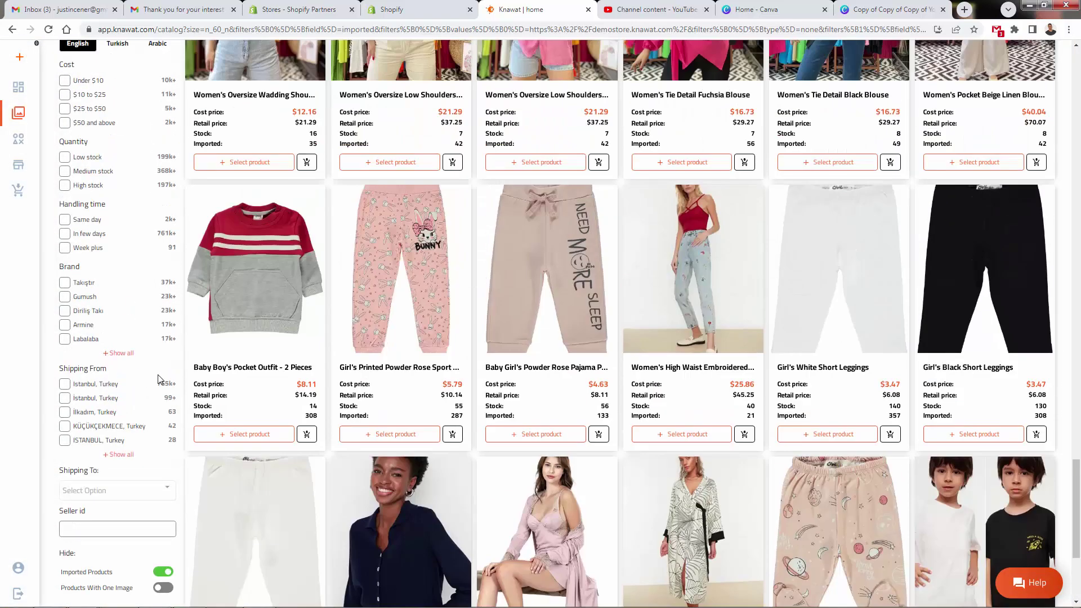
pyautogui.scroll(3, 177, 338)
pyautogui.scroll(3, 194, 304)
pyautogui.scroll(5, 193, 304)
pyautogui.scroll(5, 190, 307)
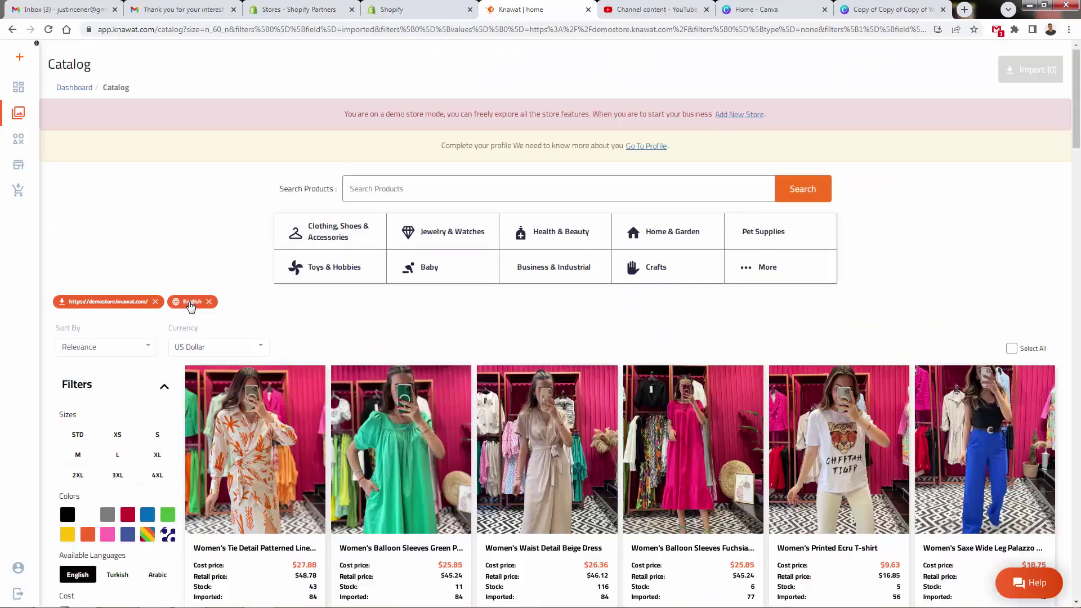
pyautogui.scroll(-2, 191, 306)
# Step: Browse the linen dress photos and check its Istanbul, Turkey shipping origin
pyautogui.click(239, 297)
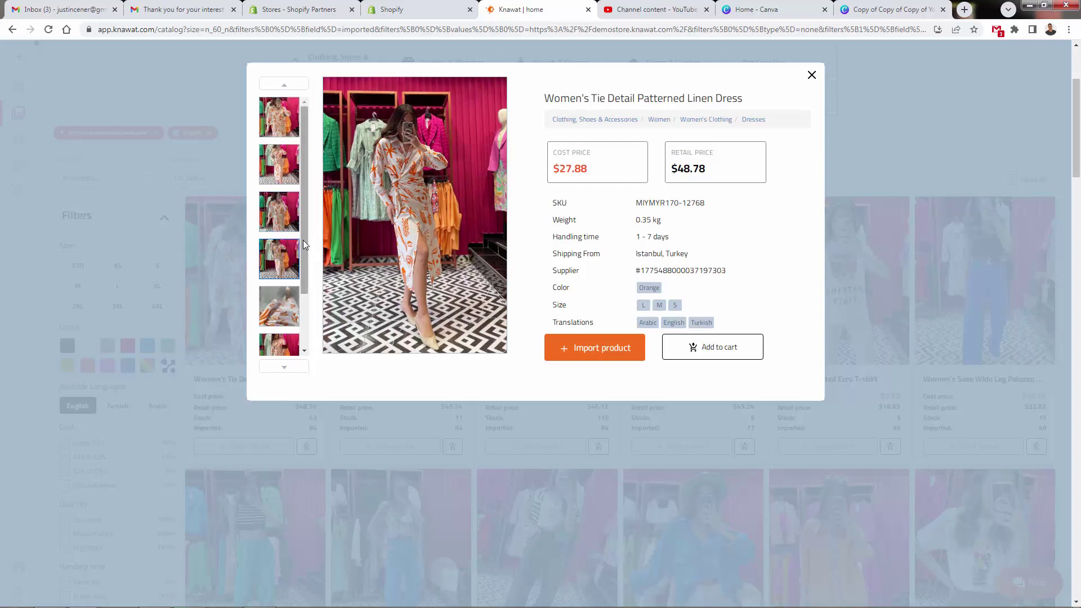
pyautogui.moveTo(303, 240); pyautogui.dragTo(301, 300)
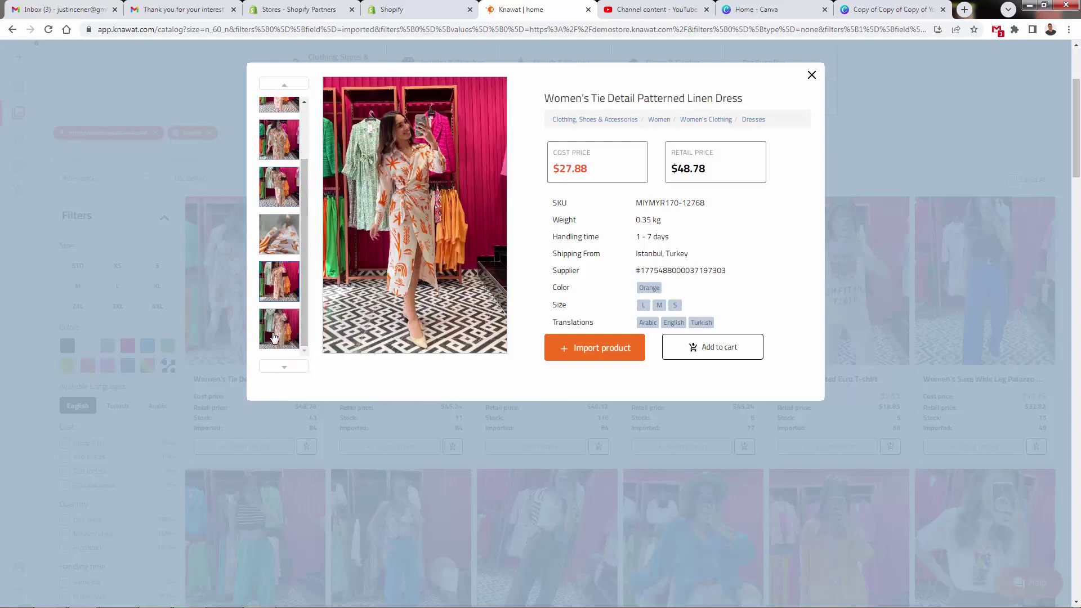
pyautogui.click(276, 339)
pyautogui.click(278, 237)
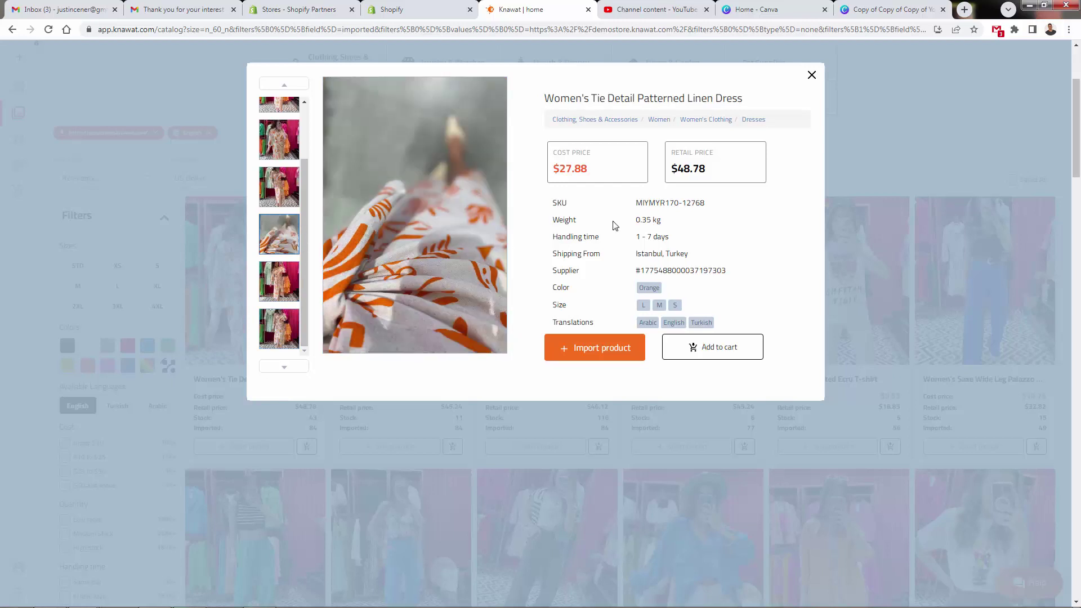
pyautogui.scroll(-1, 614, 225)
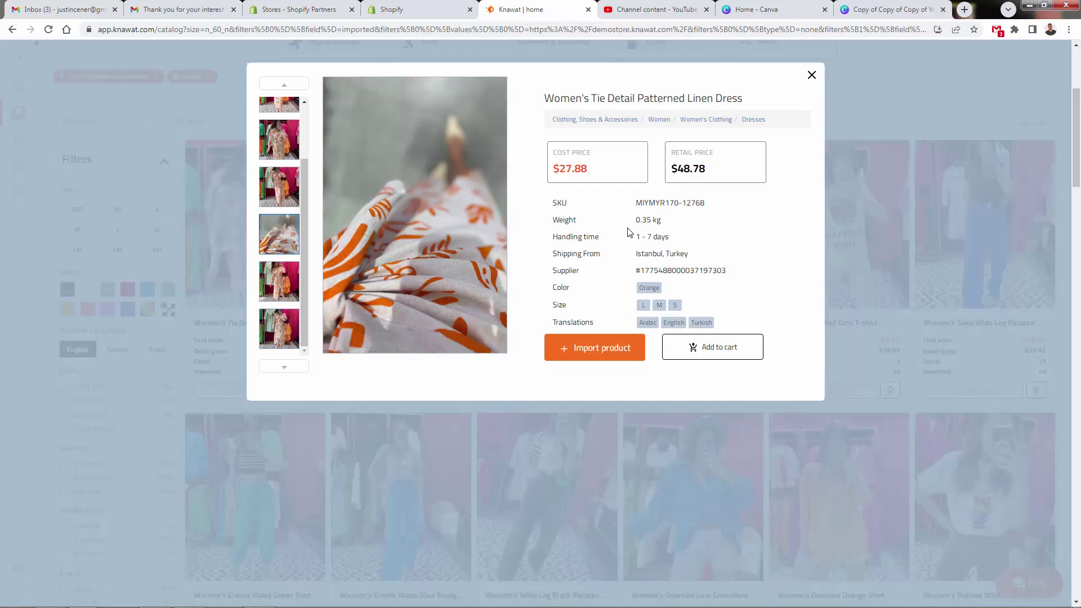
pyautogui.tripleClick(666, 254)
pyautogui.click(659, 248)
# Step: Check the dress sizes and $48.78 retail price, then open its full product page
pyautogui.moveTo(629, 314); pyautogui.dragTo(683, 311)
pyautogui.doubleClick(679, 168)
pyautogui.click(685, 285)
pyautogui.click(693, 99)
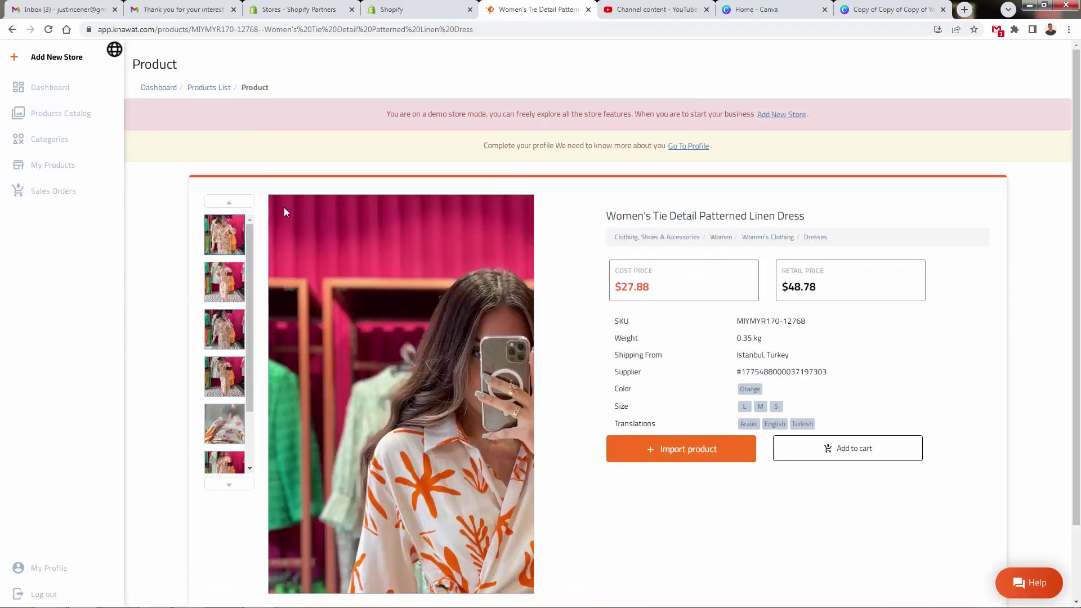
pyautogui.scroll(-1, 271, 205)
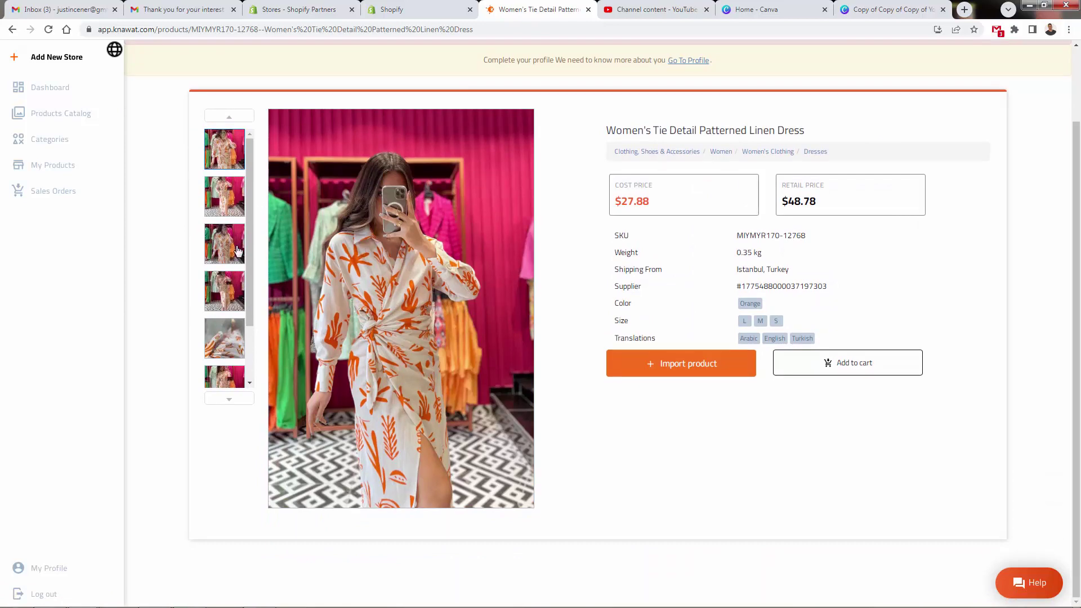
pyautogui.scroll(1, 239, 251)
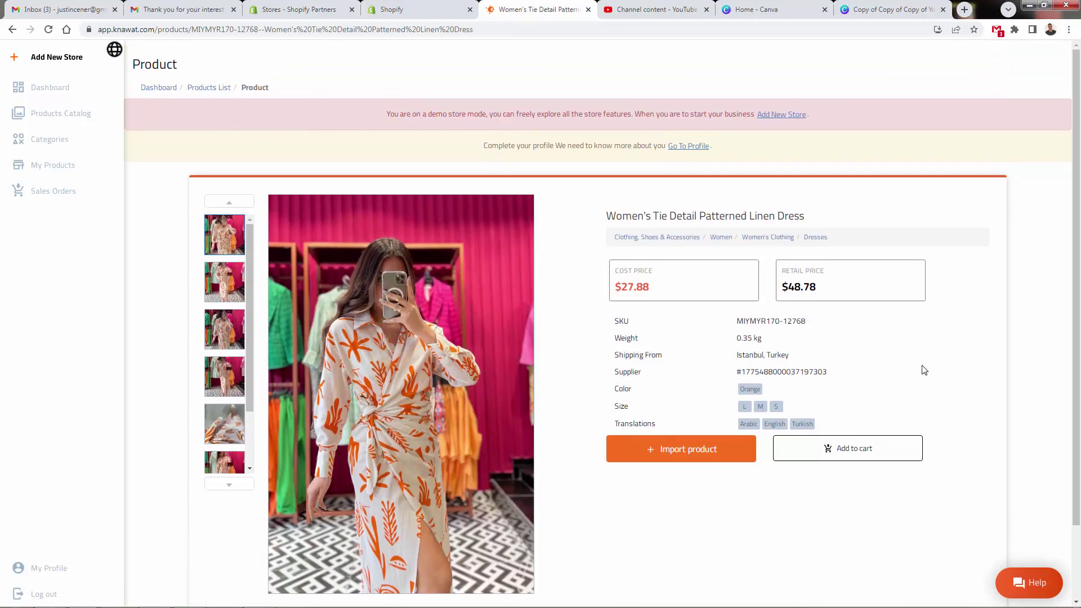
# Step: View the My Products list, then go back to the Products Catalog
pyautogui.click(199, 90)
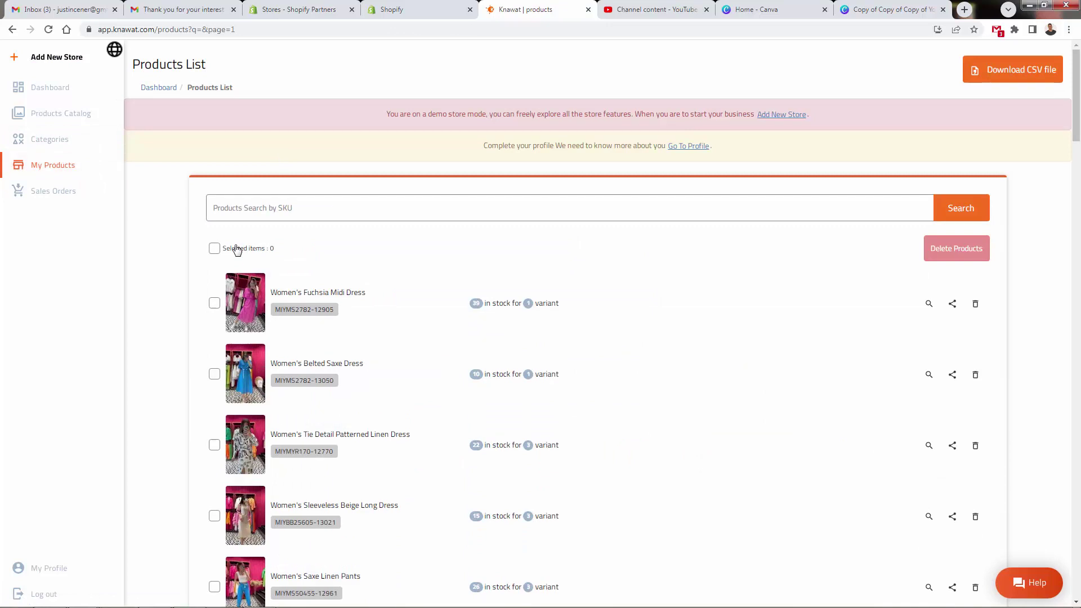
pyautogui.click(72, 120)
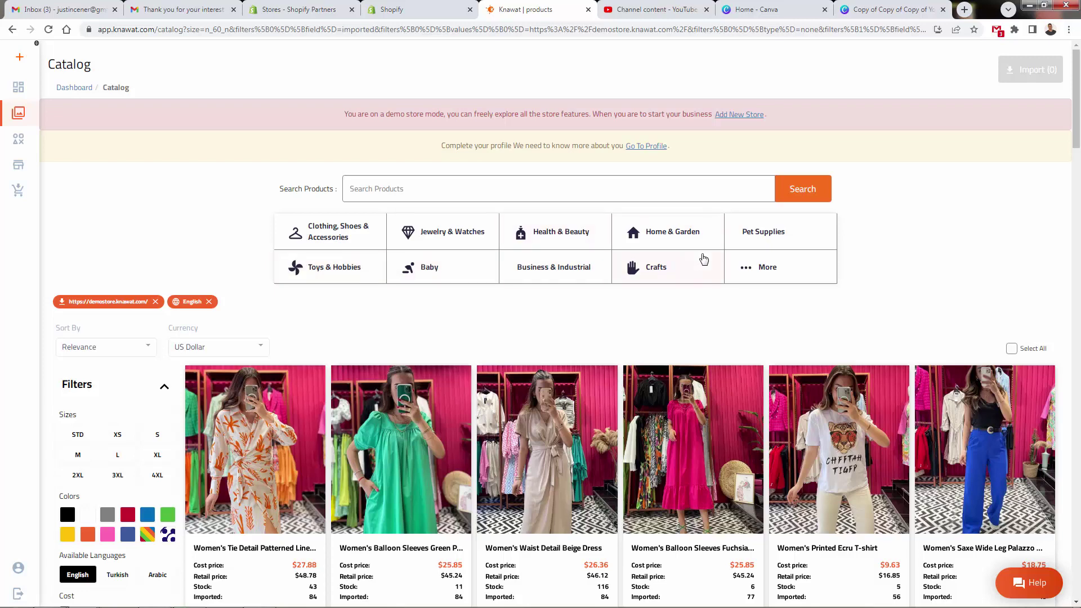
pyautogui.click(760, 240)
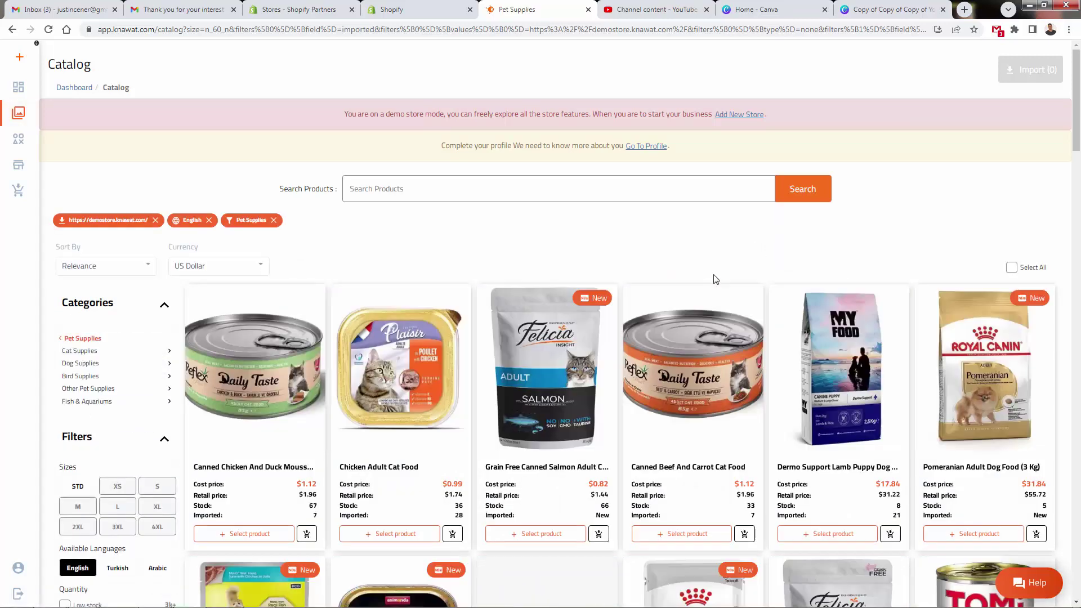
pyautogui.scroll(-2, 526, 336)
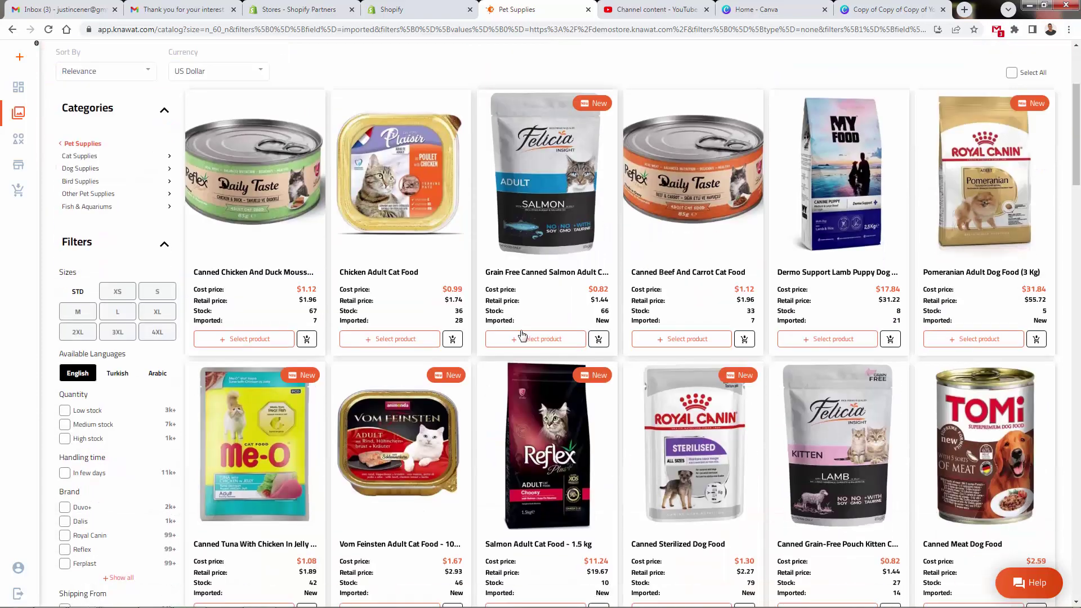
pyautogui.scroll(-2, 524, 336)
pyautogui.scroll(-2, 522, 336)
pyautogui.scroll(-2, 522, 335)
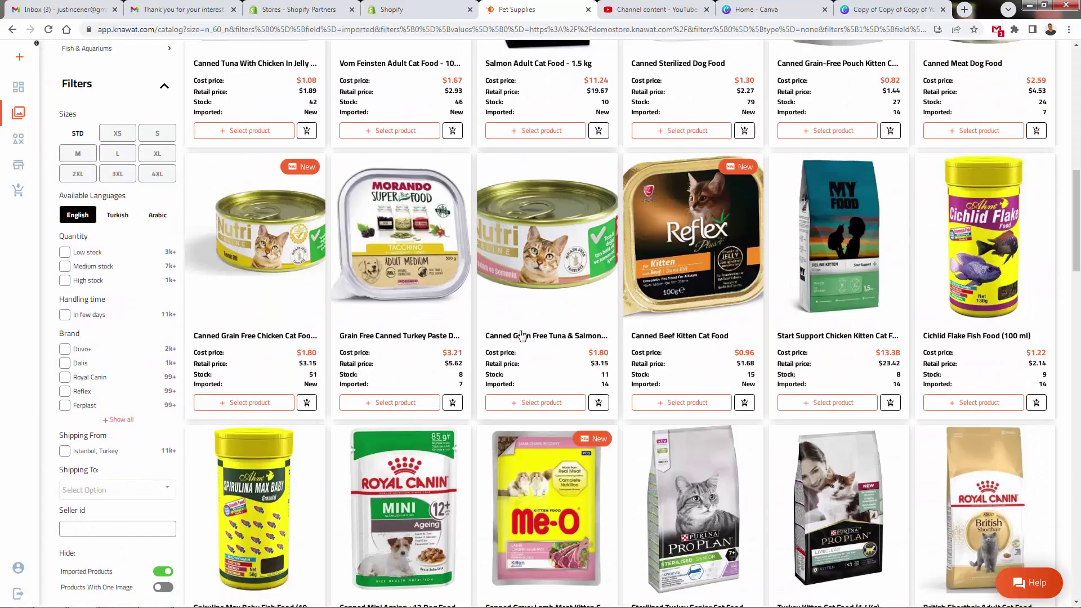
pyautogui.scroll(-4, 522, 336)
pyautogui.scroll(-1, 522, 336)
pyautogui.scroll(-2, 522, 335)
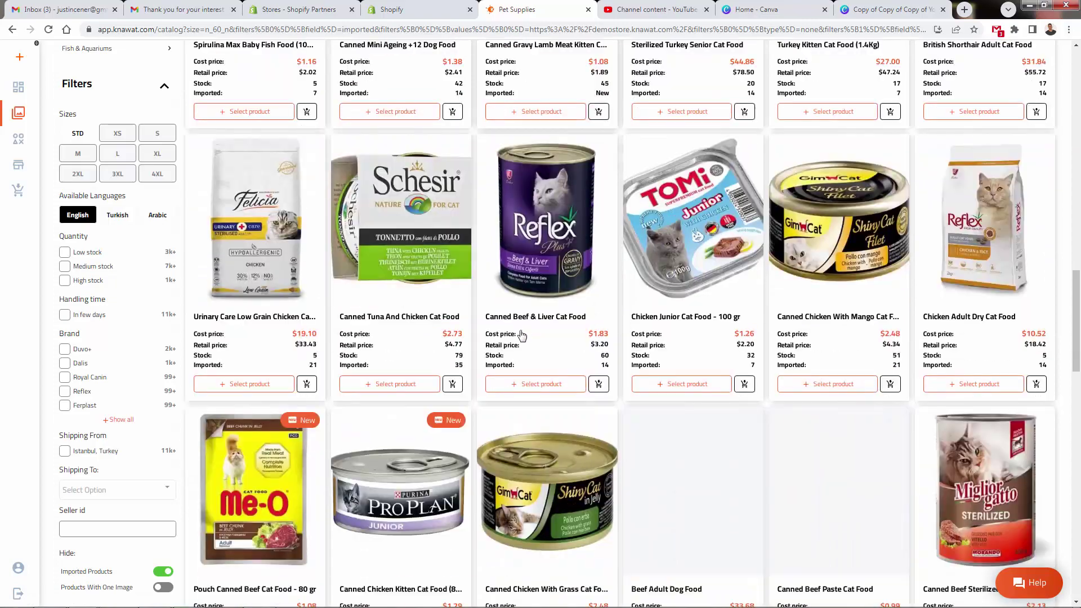
pyautogui.scroll(-2, 522, 335)
pyautogui.scroll(-2, 520, 336)
pyautogui.scroll(-2, 521, 335)
pyautogui.scroll(-3, 521, 336)
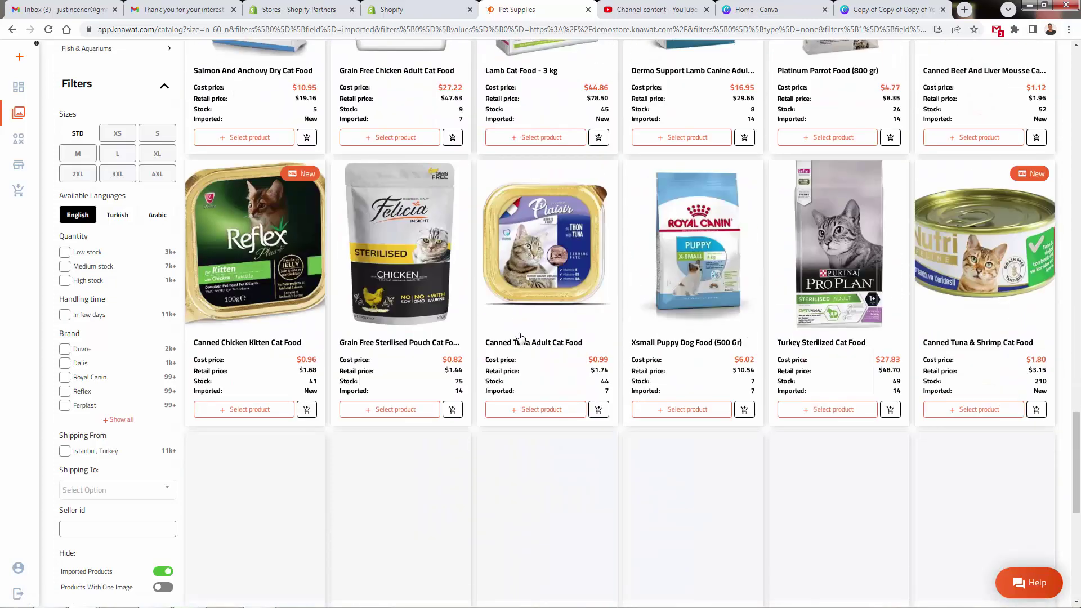
pyautogui.scroll(-2, 485, 478)
pyautogui.scroll(2, 484, 477)
pyautogui.scroll(-4, 485, 477)
pyautogui.scroll(-1, 502, 458)
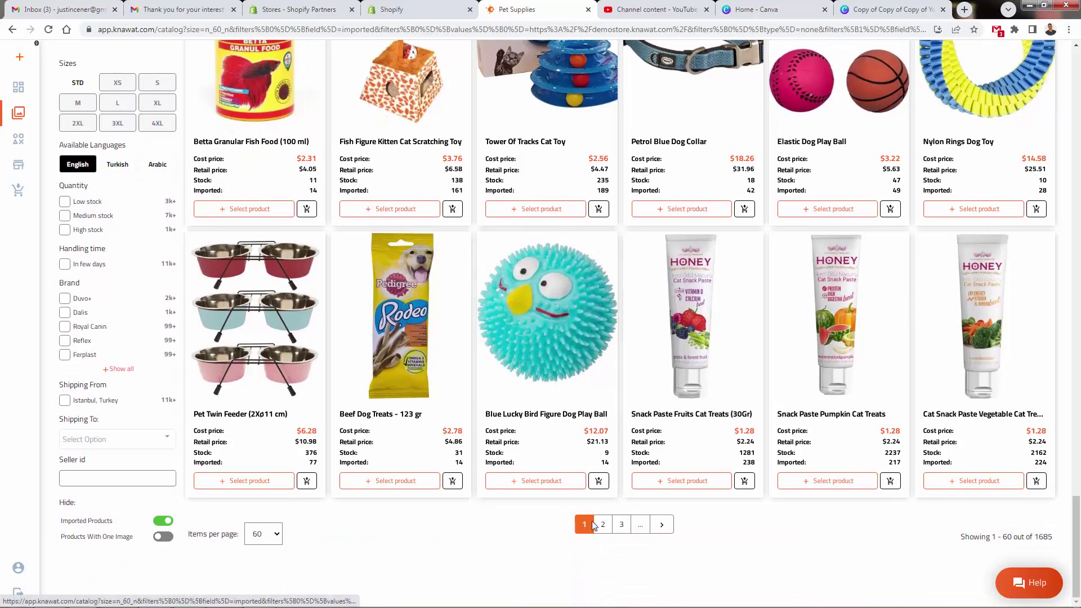
pyautogui.scroll(2, 607, 527)
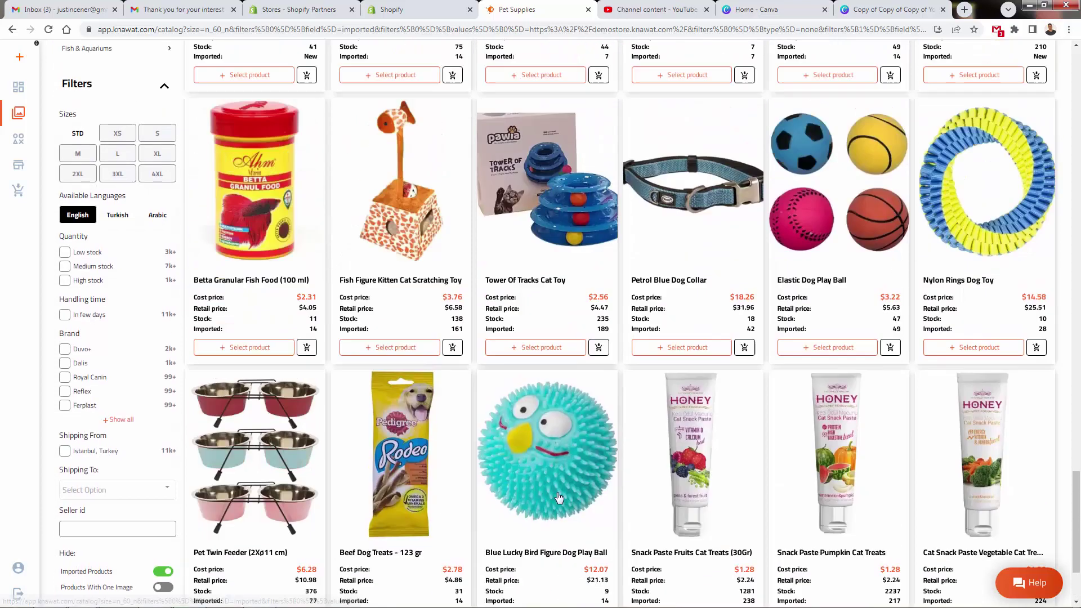
# Step: Review the Fish Figure Kitten Cat Scratching Toy's Istanbul origin, close it, and page to page 3
pyautogui.click(419, 311)
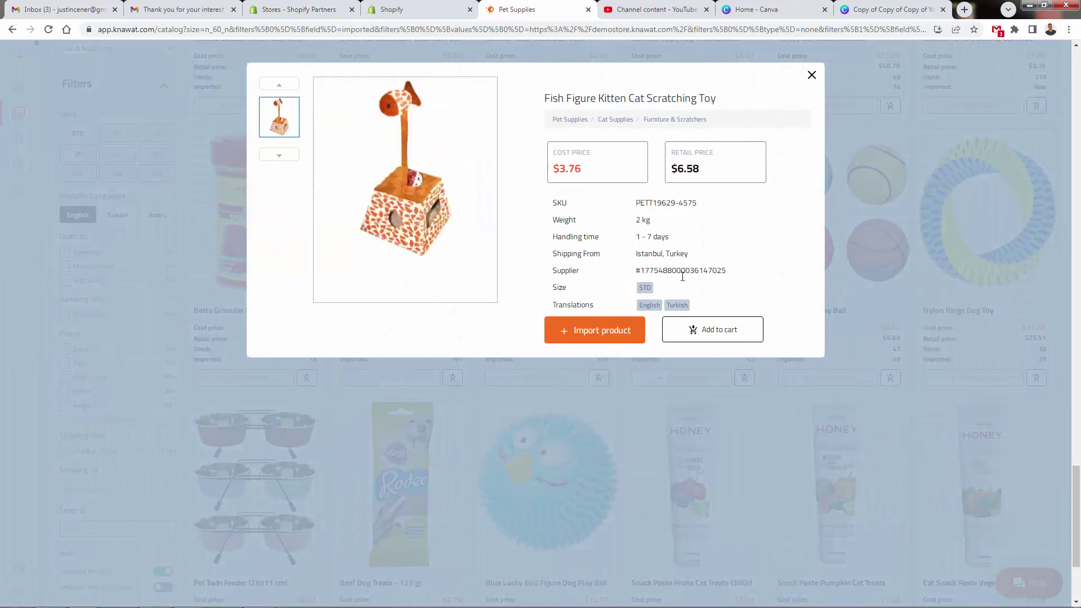
pyautogui.tripleClick(655, 254)
pyautogui.click(693, 168)
pyautogui.click(812, 76)
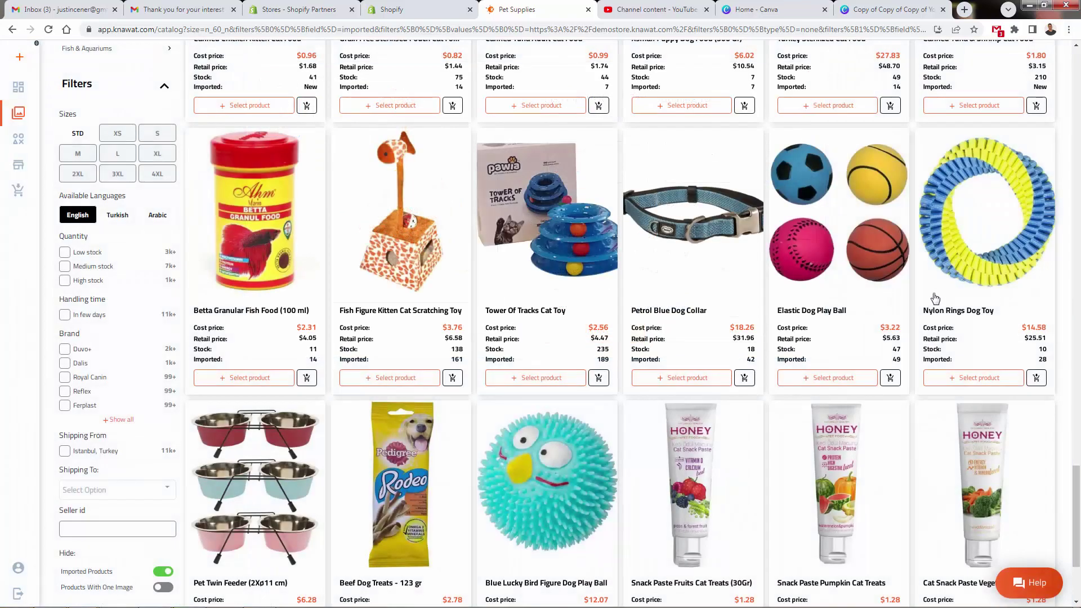
pyautogui.scroll(-3, 702, 458)
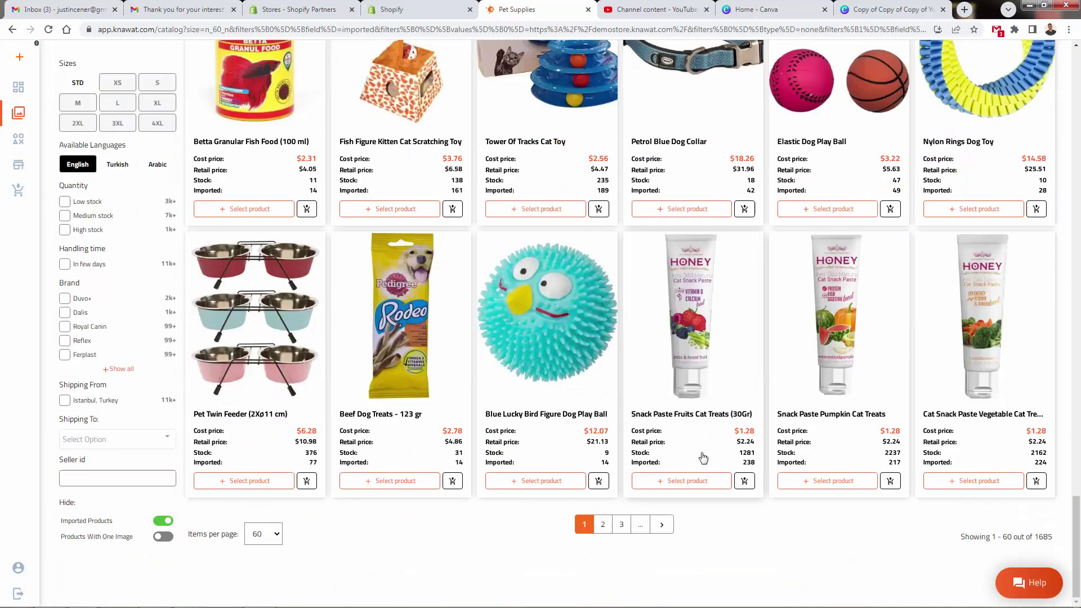
pyautogui.click(604, 526)
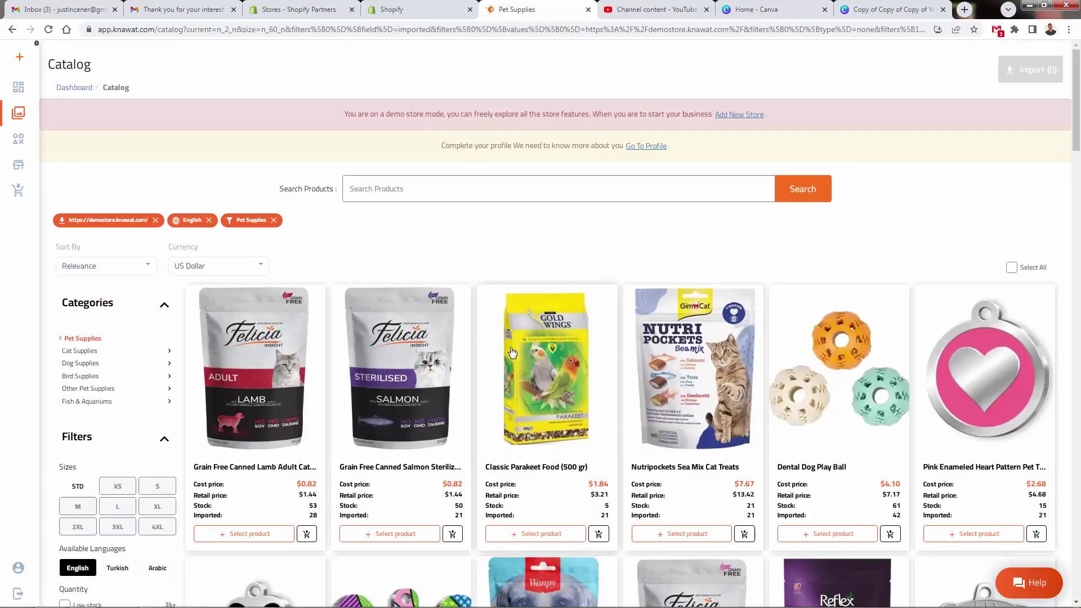
pyautogui.scroll(-3, 511, 352)
pyautogui.scroll(-1, 506, 359)
pyautogui.scroll(-2, 503, 368)
pyautogui.scroll(-2, 500, 369)
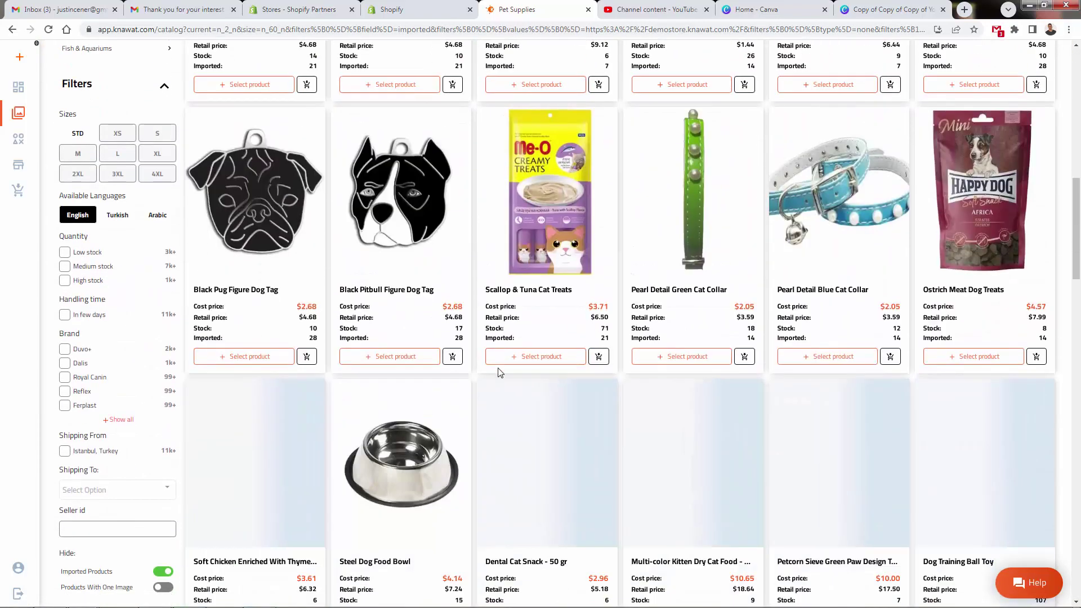
pyautogui.scroll(-1, 501, 373)
pyautogui.scroll(-2, 505, 372)
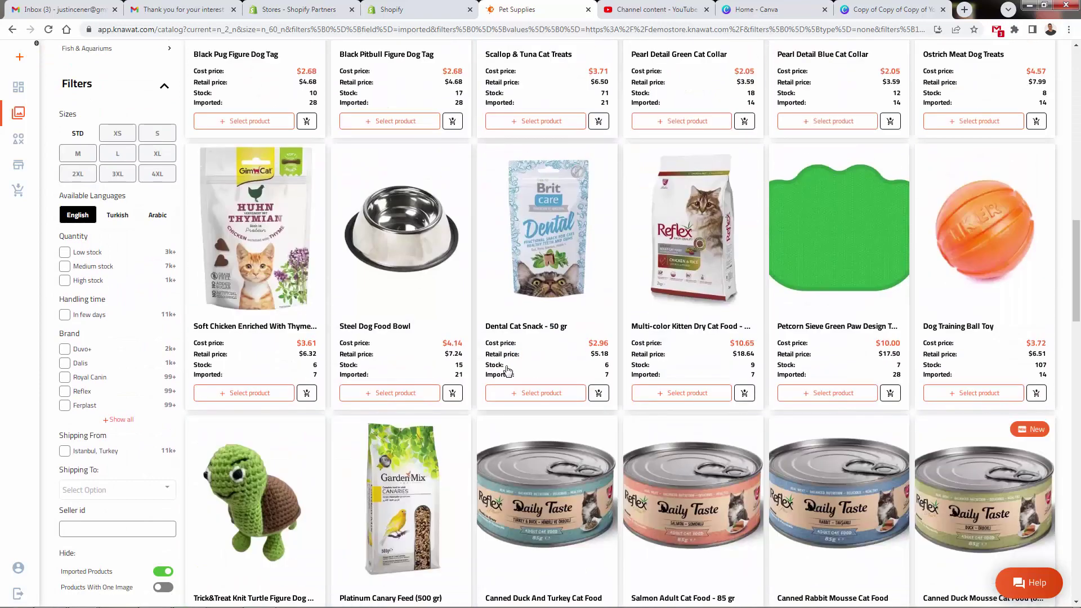
pyautogui.scroll(-2, 503, 376)
pyautogui.scroll(-2, 502, 376)
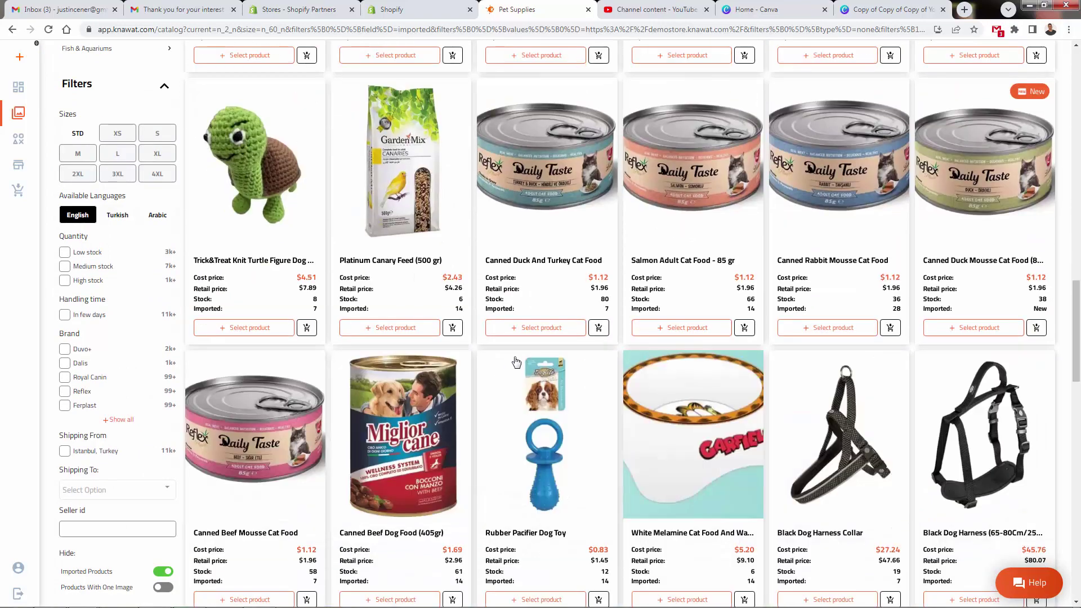
pyautogui.scroll(-2, 516, 362)
pyautogui.scroll(-2, 524, 359)
pyautogui.scroll(-2, 541, 354)
pyautogui.scroll(-1, 566, 345)
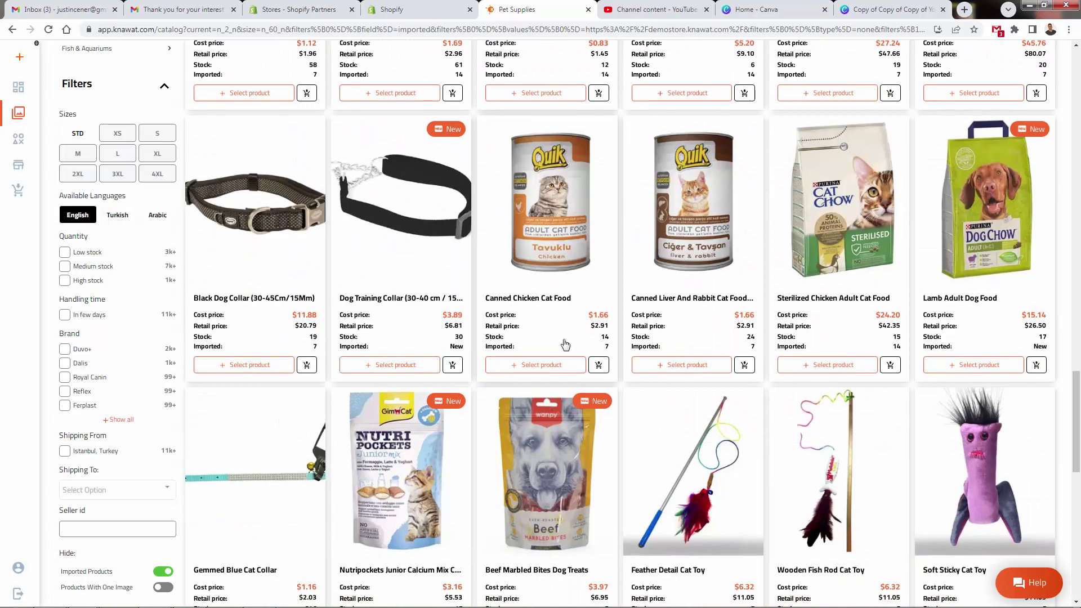
pyautogui.scroll(-3, 564, 345)
pyautogui.scroll(-2, 558, 338)
pyautogui.scroll(-2, 545, 325)
pyautogui.scroll(-2, 543, 322)
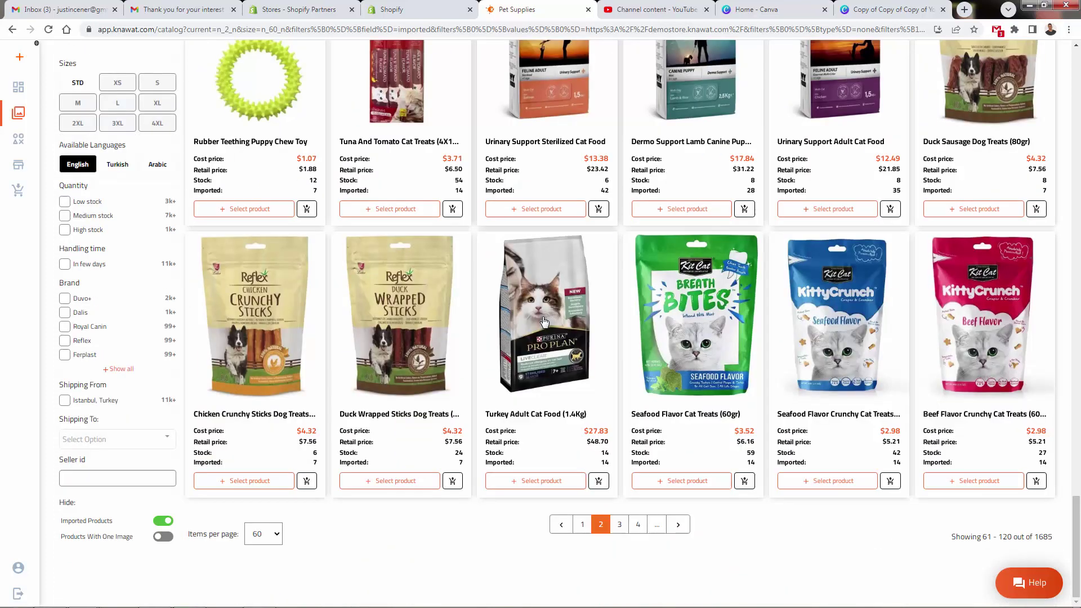
pyautogui.click(617, 531)
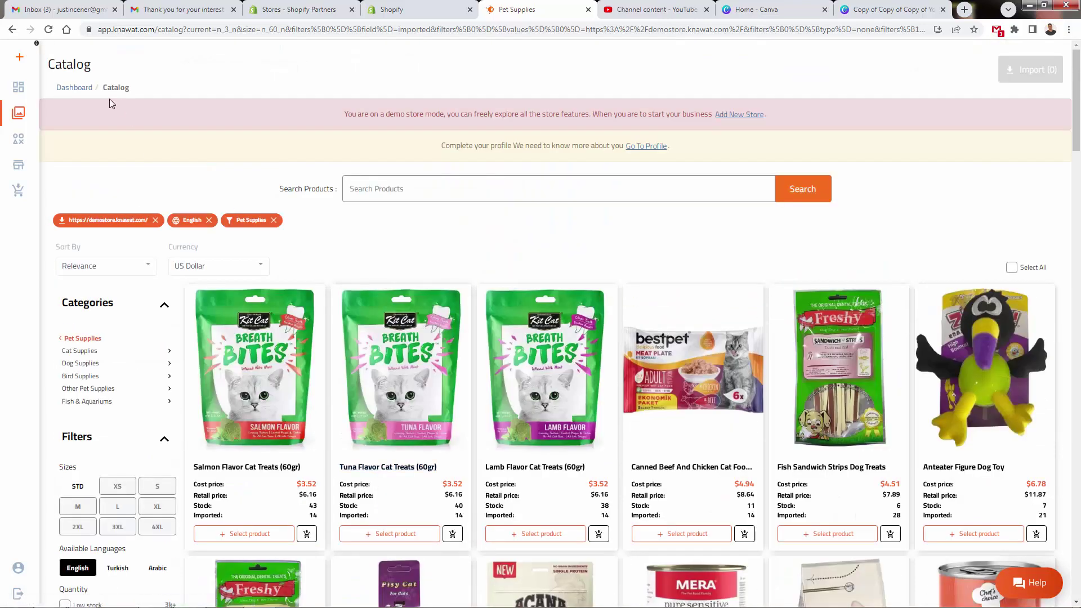
# Step: Return via the Dashboard to the Products Catalog and pick the Baby category
pyautogui.click(74, 87)
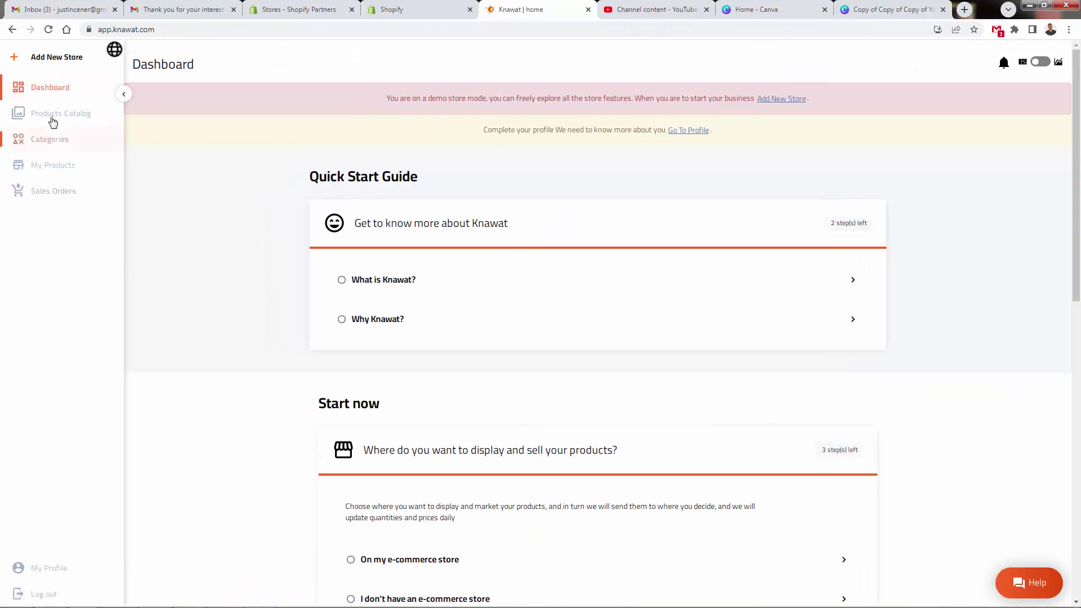
pyautogui.click(52, 122)
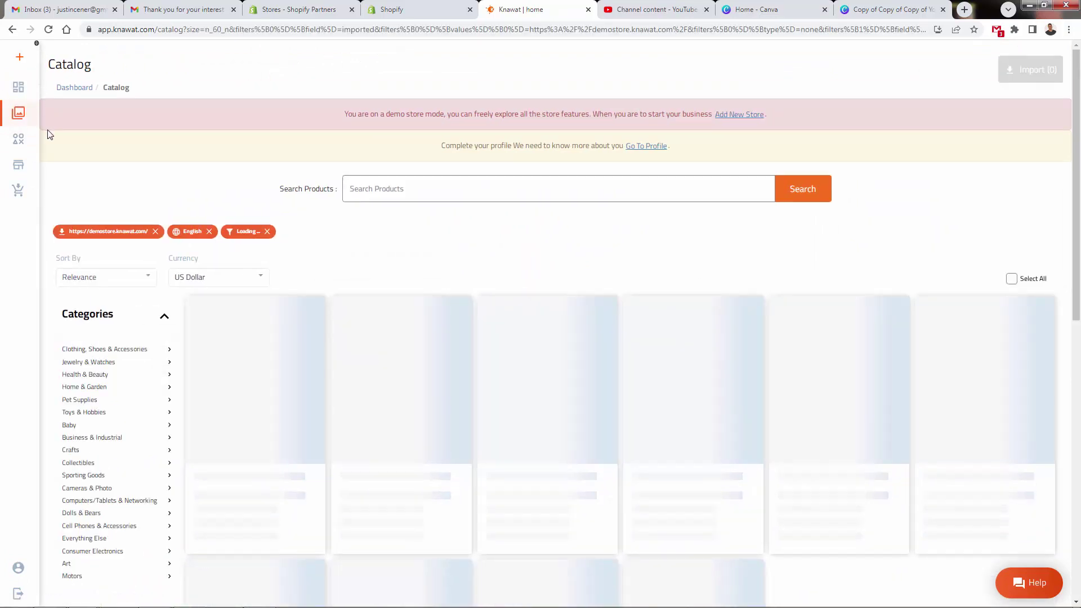
pyautogui.click(429, 268)
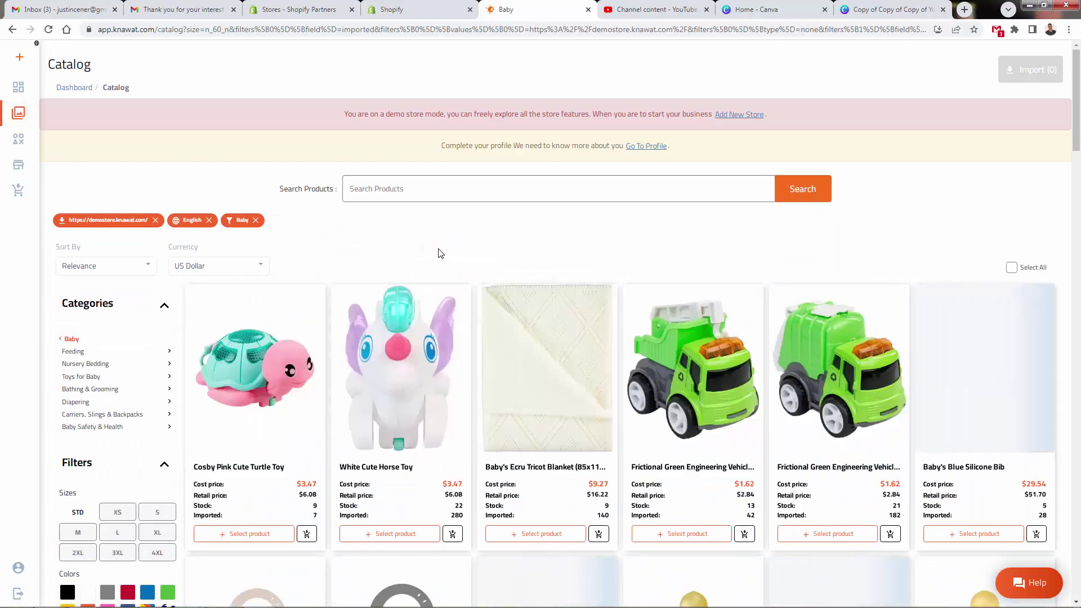
pyautogui.scroll(-2, 438, 258)
pyautogui.scroll(-3, 438, 257)
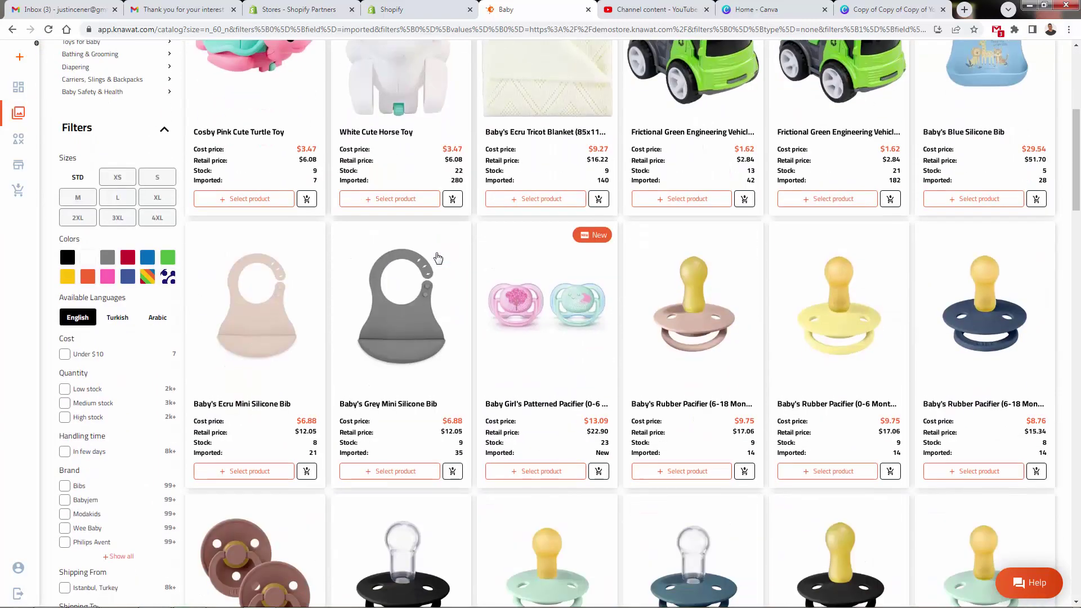
pyautogui.scroll(-2, 437, 258)
pyautogui.scroll(-2, 438, 258)
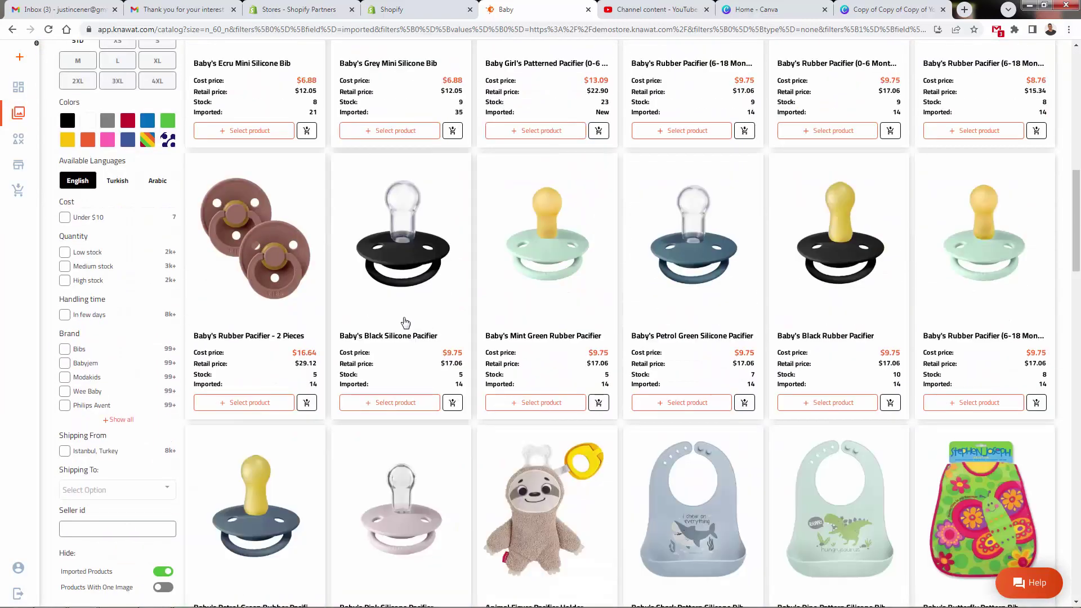
# Step: Browse the Baby's Black Silicone Pacifier photos through to the BIBS package, then close it
pyautogui.click(408, 267)
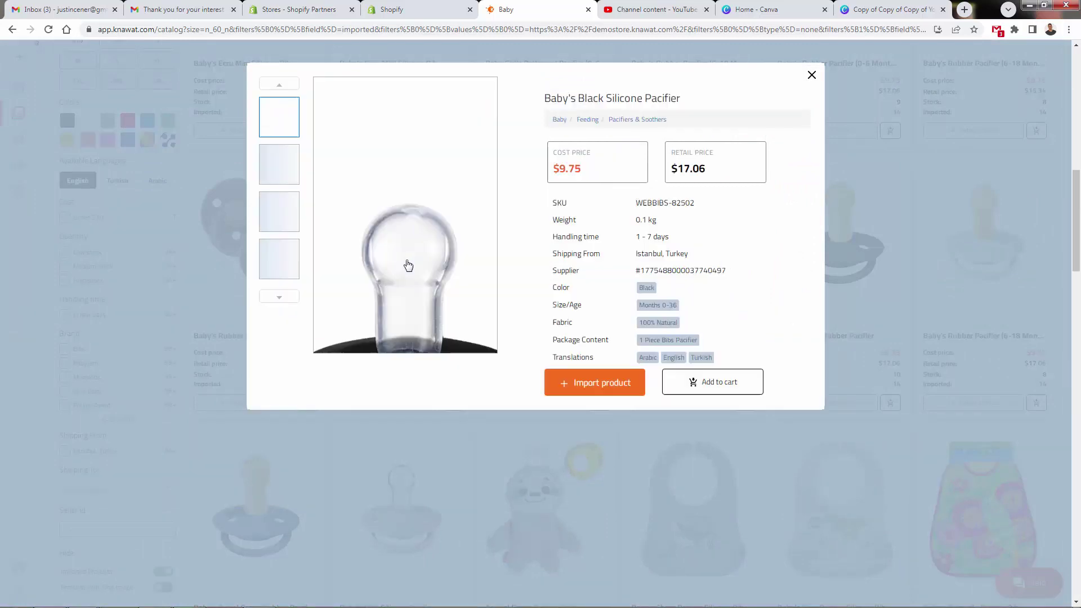
pyautogui.click(292, 177)
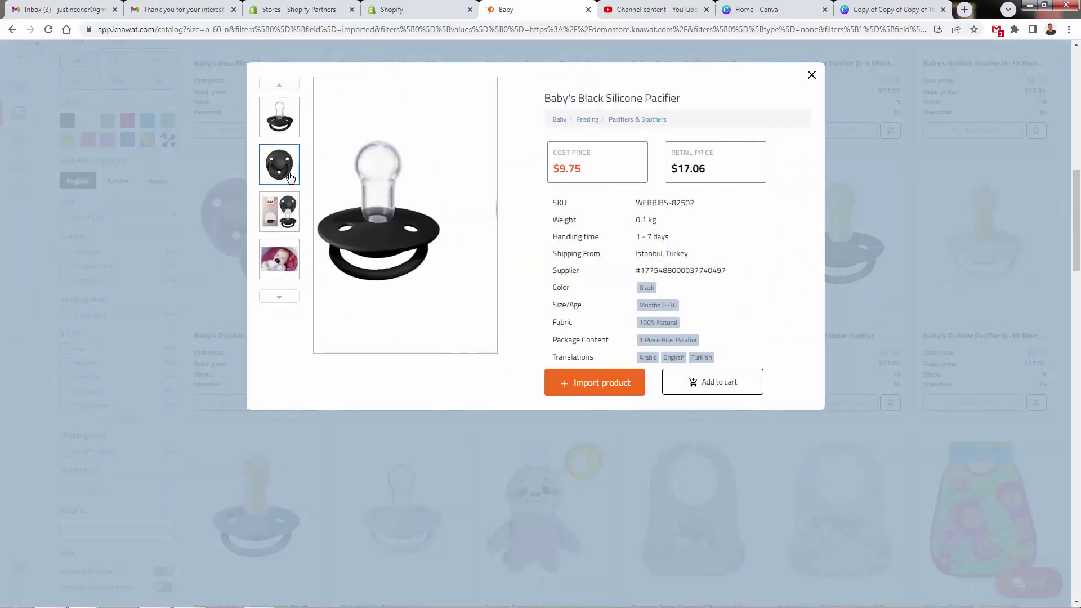
pyautogui.click(280, 216)
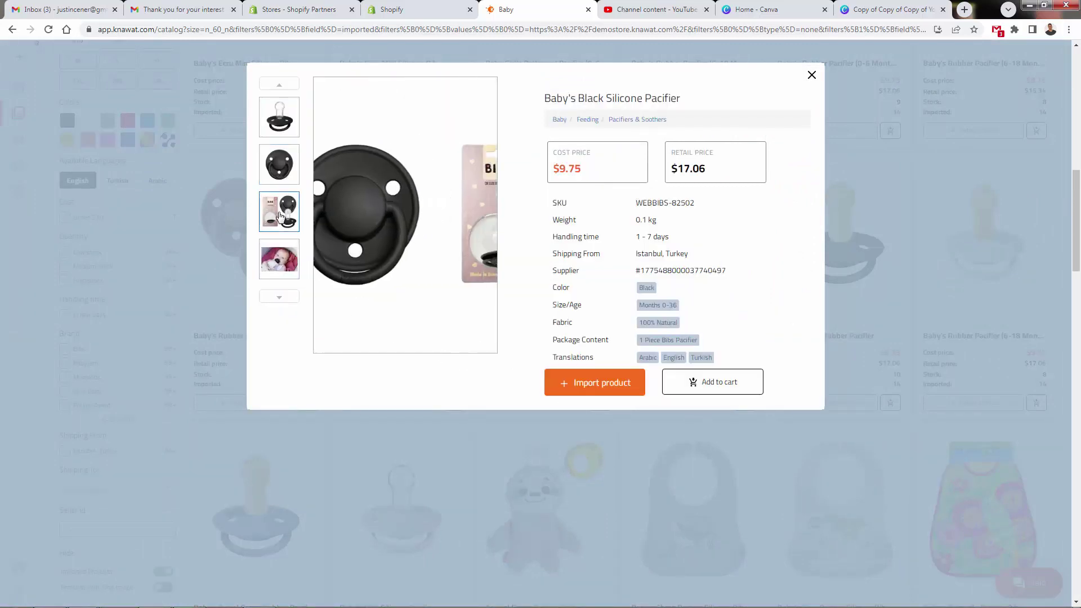
pyautogui.click(280, 268)
pyautogui.click(281, 298)
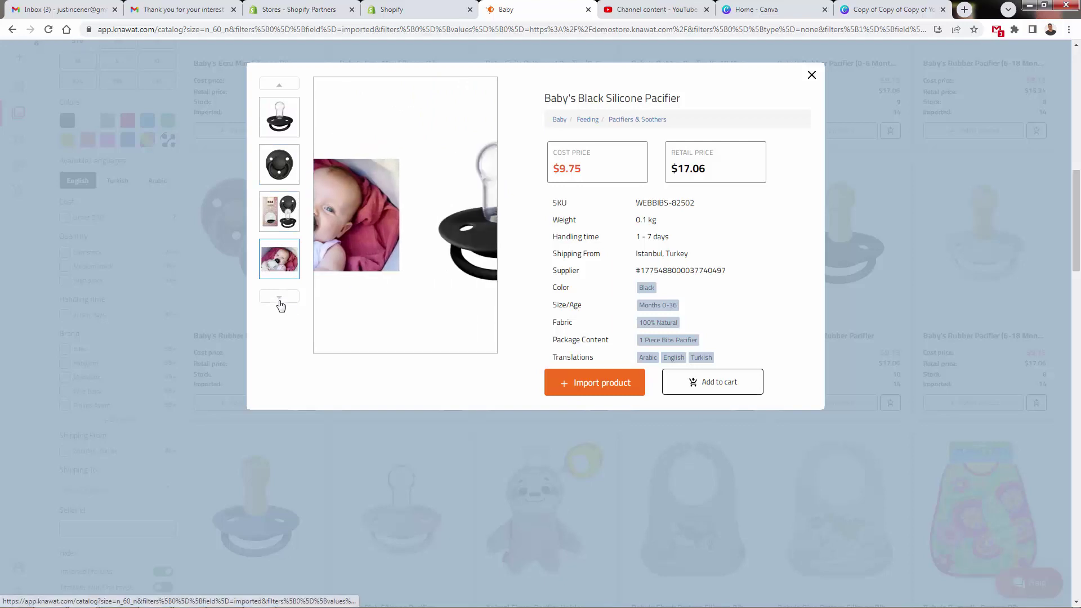
pyautogui.click(280, 297)
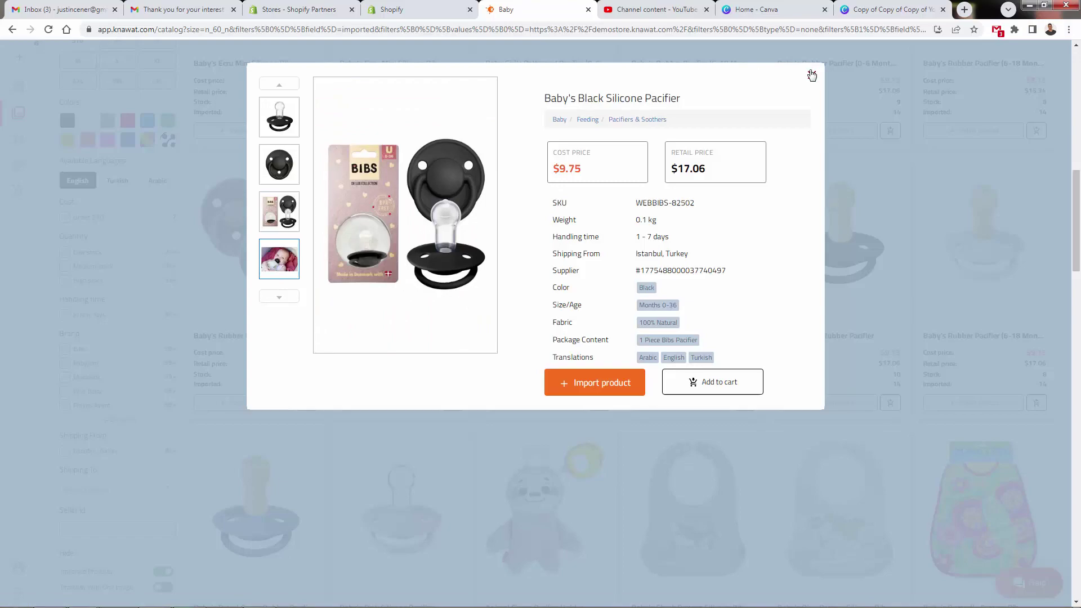
pyautogui.click(811, 76)
pyautogui.scroll(-5, 635, 340)
pyautogui.scroll(-5, 637, 341)
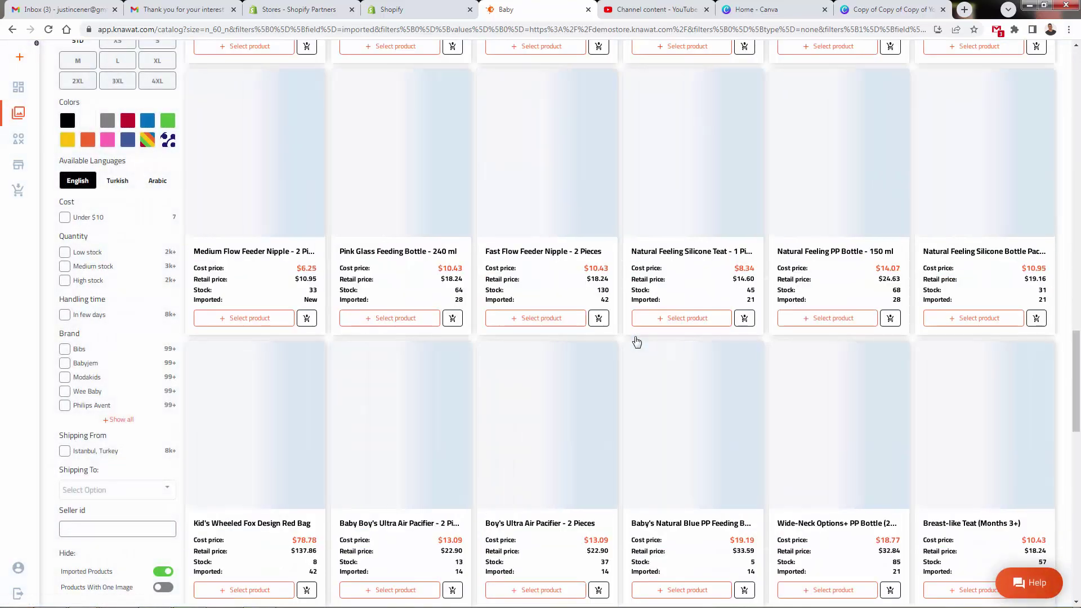
pyautogui.scroll(-3, 638, 341)
pyautogui.scroll(-1, 637, 340)
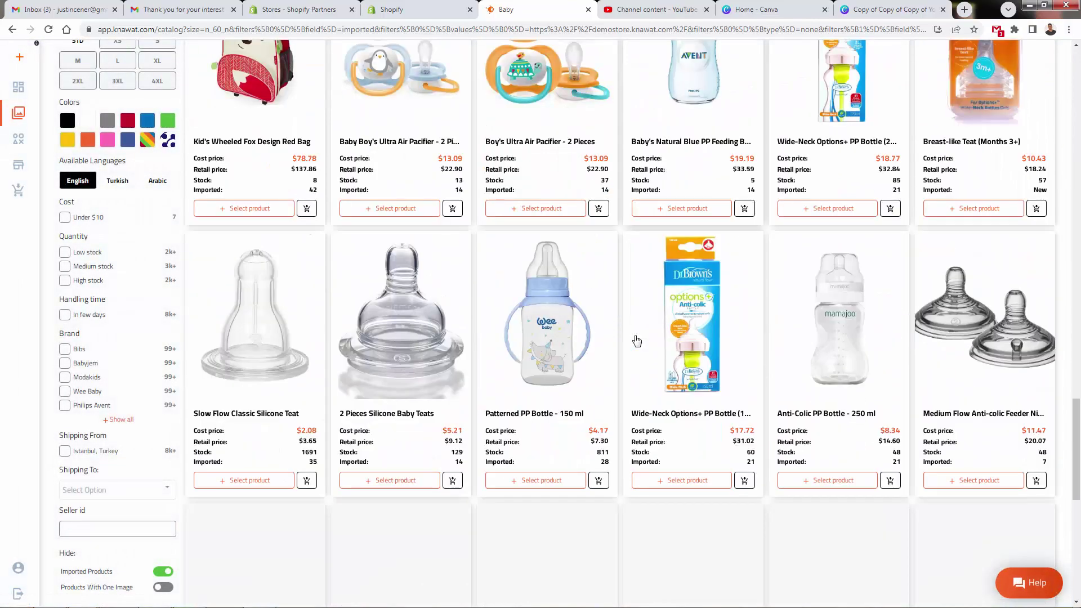
pyautogui.scroll(-3, 638, 340)
# Step: Open page 2 of the Baby products, then go back to the dashboard
pyautogui.click(604, 525)
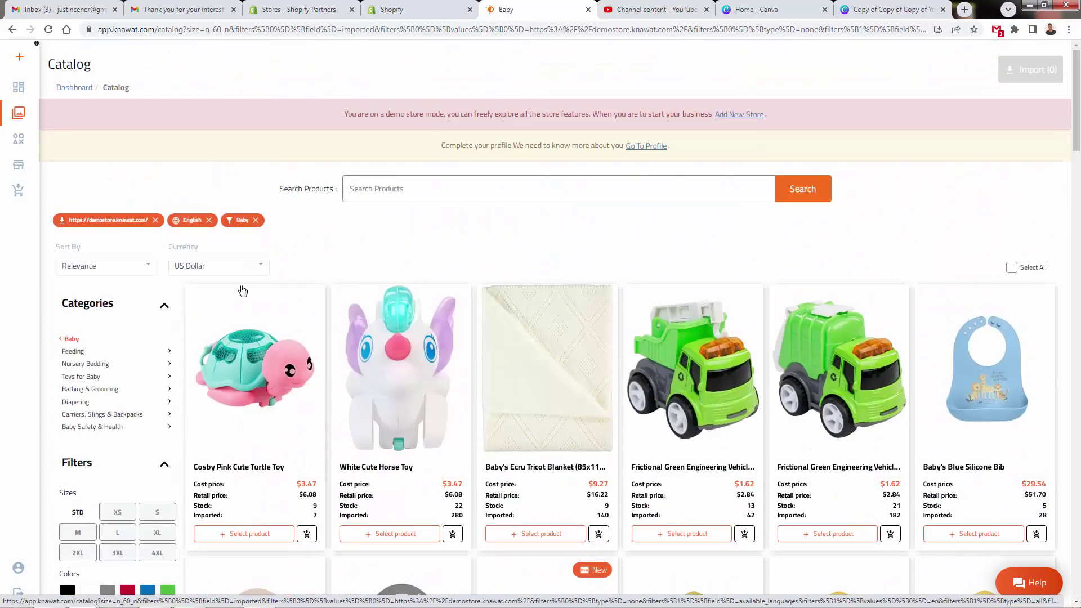
pyautogui.click(19, 112)
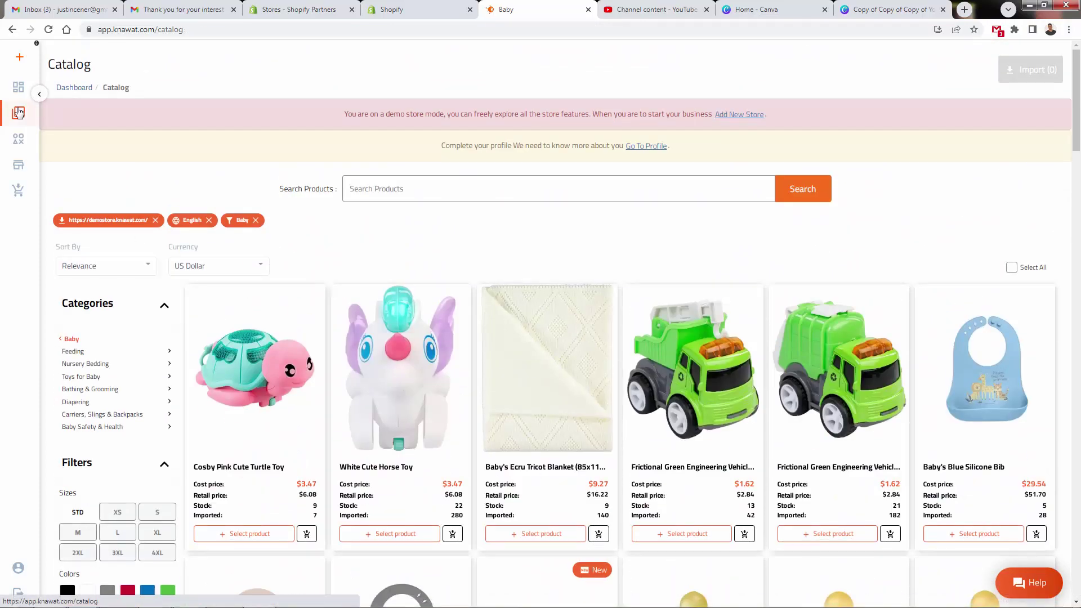
# Step: Reopen the Baby-filtered Products Catalog and leave the product search field empty
pyautogui.click(71, 89)
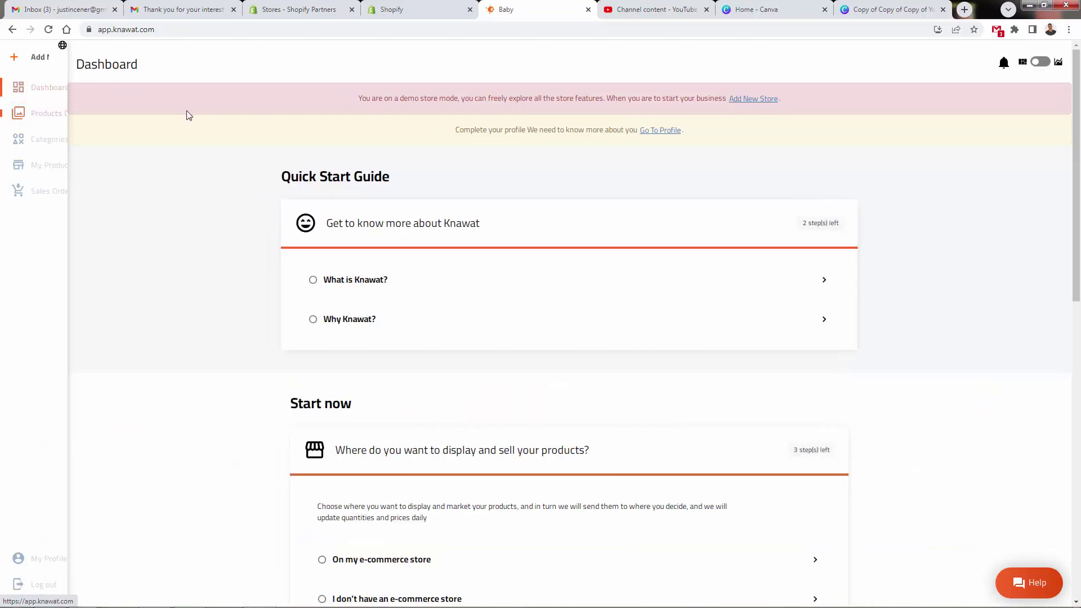
pyautogui.click(91, 122)
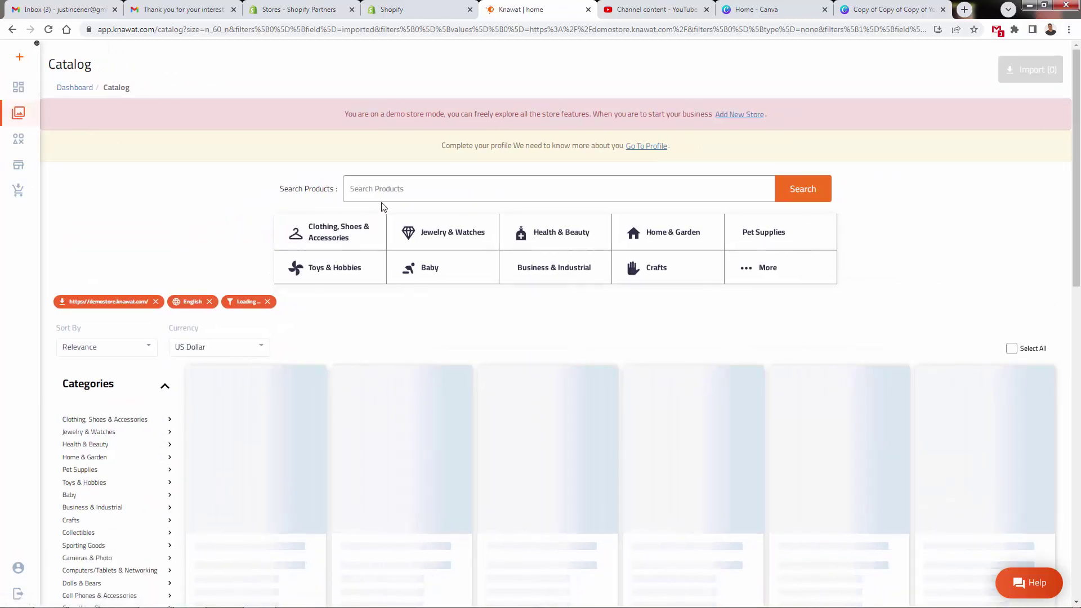
pyautogui.click(422, 187)
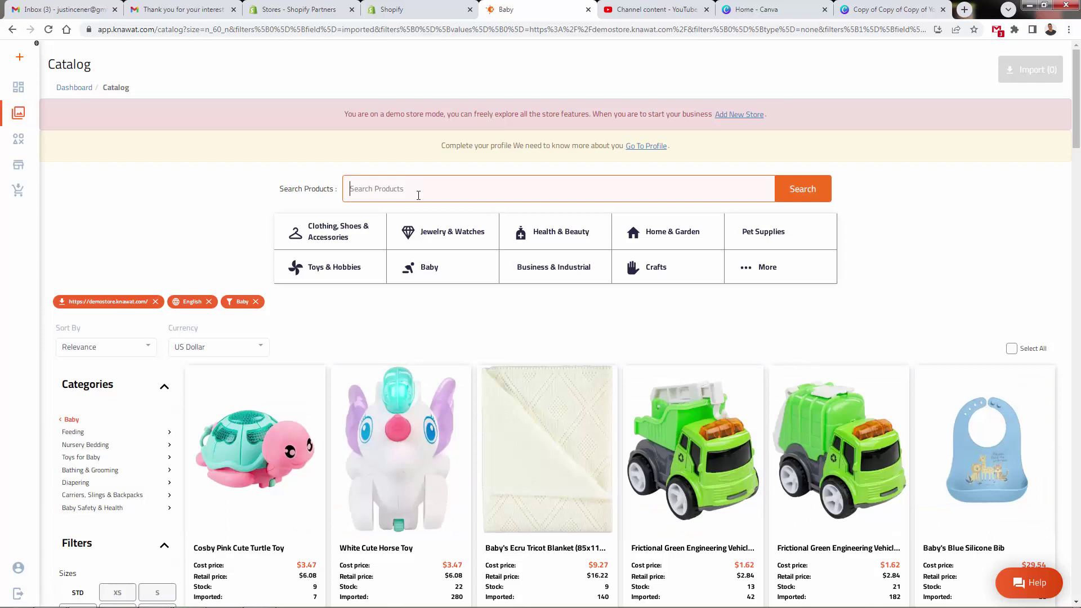
pyautogui.write('cats')
pyautogui.press('BackSpace')
pyautogui.press('BackSpace')
pyautogui.press('BackSpace')
pyautogui.write('dog')
pyautogui.write('s')
pyautogui.press('BackSpace')
pyautogui.press('BackSpace')
pyautogui.press('BackSpace')
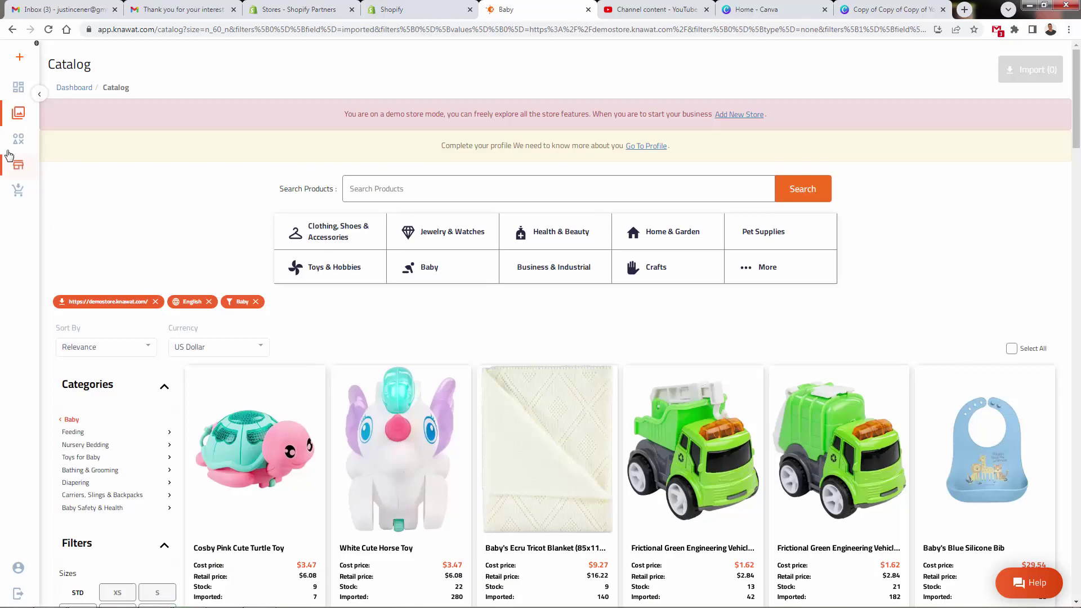
# Step: Browse the Categories page from Toys & Hobbies down to Art and Motors
pyautogui.click(17, 141)
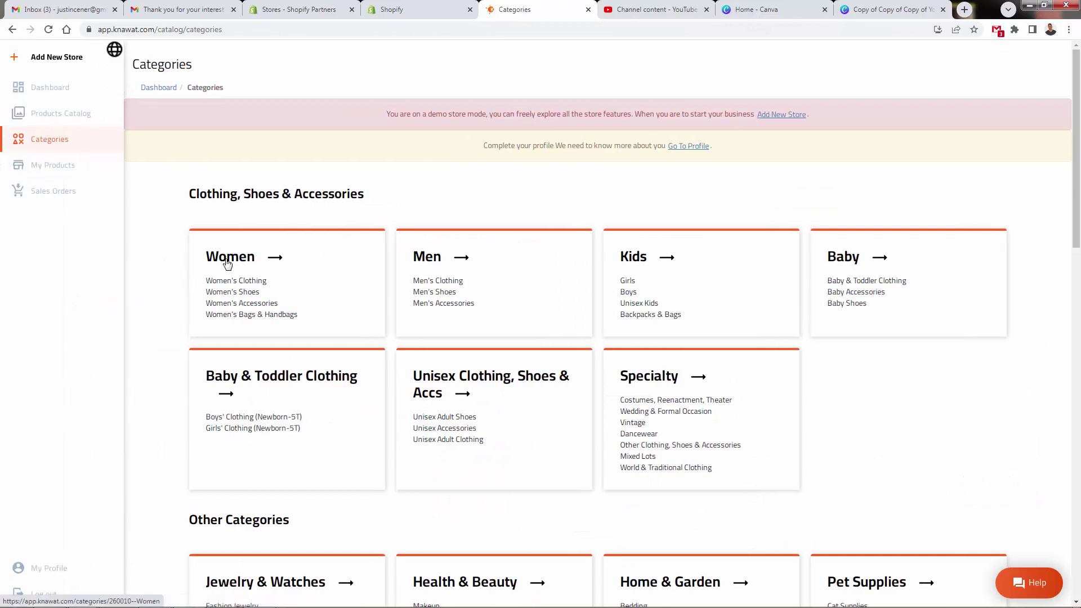
pyautogui.scroll(-1, 254, 296)
pyautogui.scroll(-3, 263, 296)
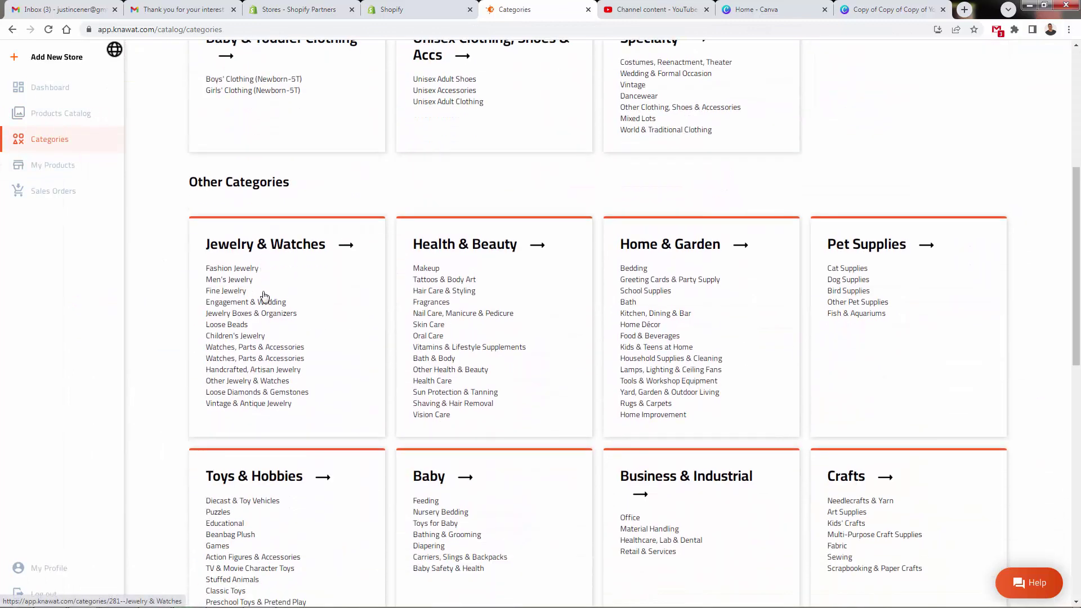
pyautogui.scroll(-1, 242, 265)
pyautogui.scroll(-1, 242, 265)
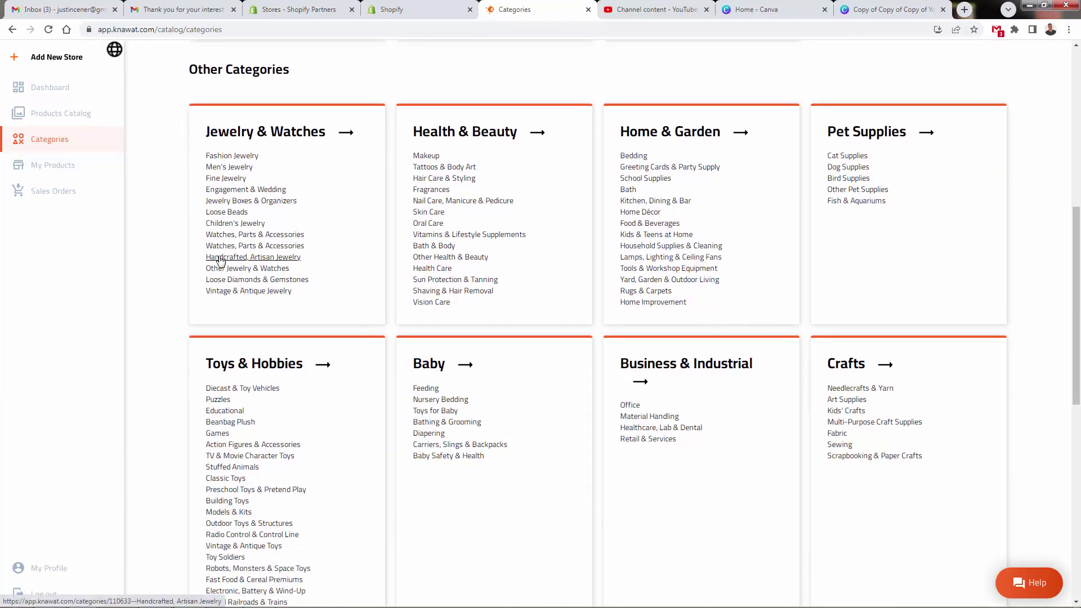
pyautogui.scroll(-1, 220, 266)
pyautogui.scroll(-1, 220, 259)
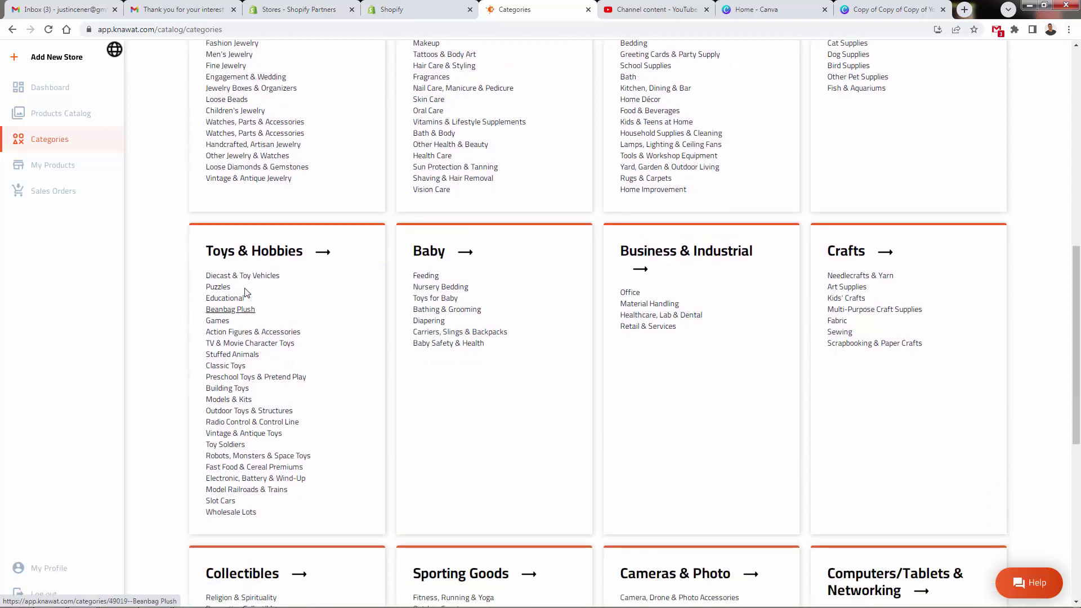
pyautogui.scroll(-1, 245, 432)
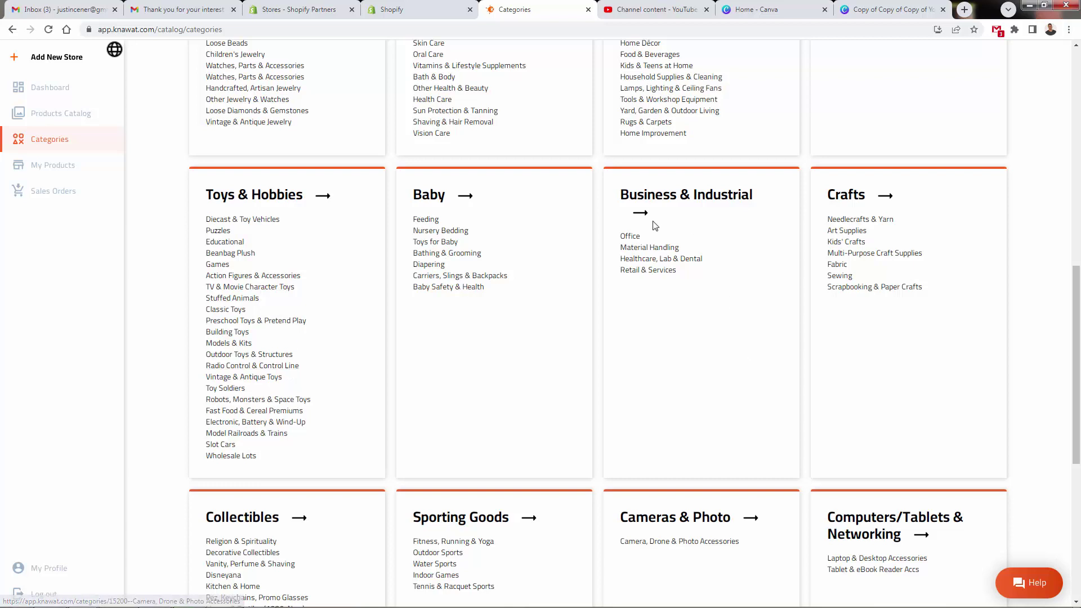
pyautogui.scroll(-1, 642, 254)
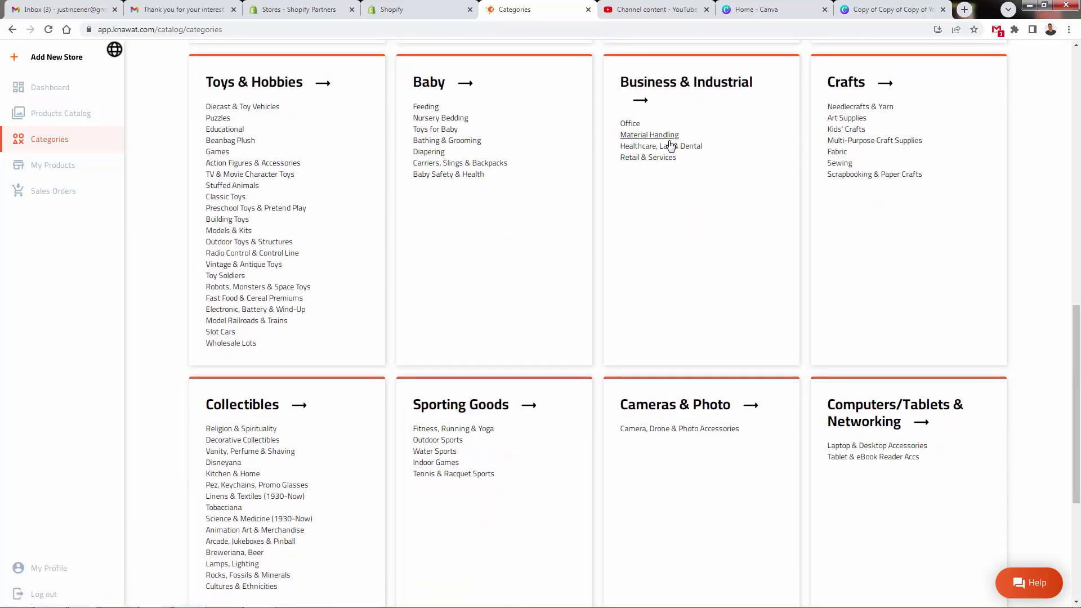
pyautogui.scroll(-2, 614, 302)
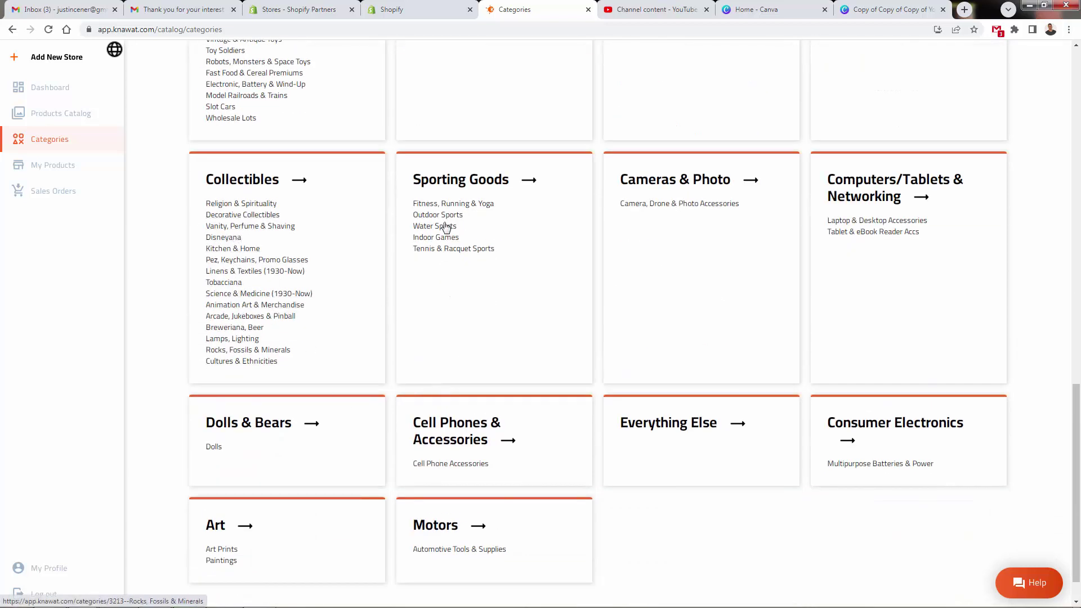
# Step: Filter the catalog to Home & Garden and review its bottles, sharpeners, pens and markers
pyautogui.click(445, 239)
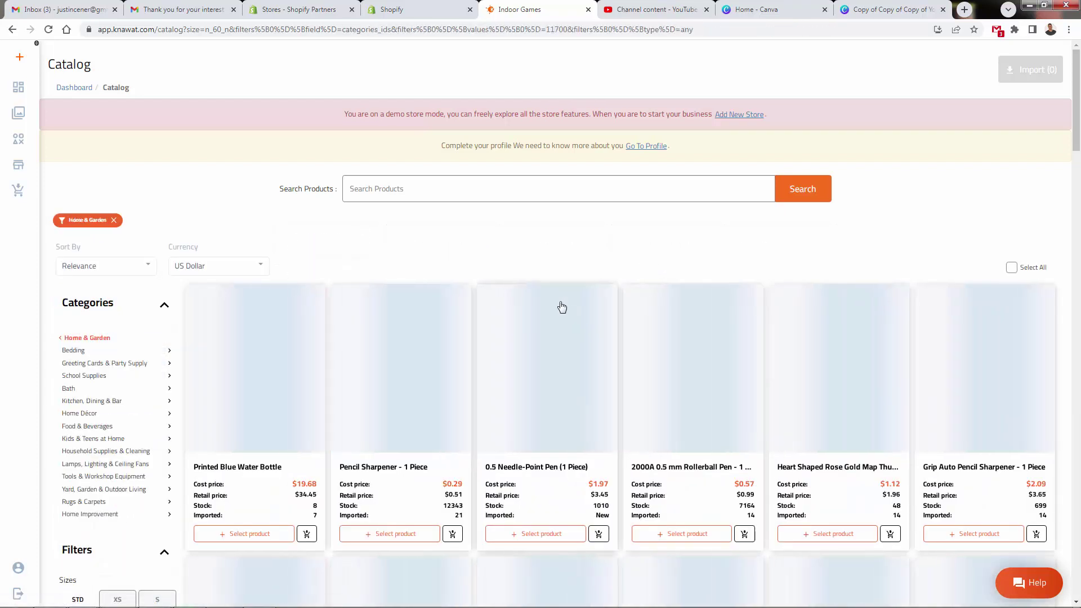
pyautogui.scroll(-1, 545, 228)
pyautogui.scroll(-2, 545, 246)
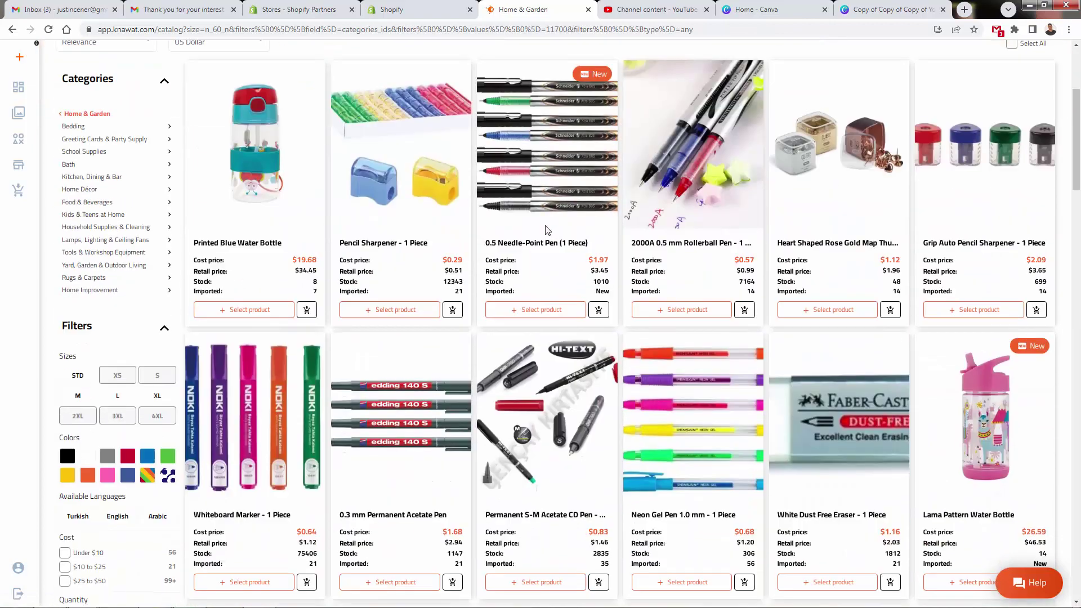
pyautogui.scroll(-1, 545, 270)
pyautogui.scroll(-1, 543, 291)
pyautogui.scroll(-3, 545, 293)
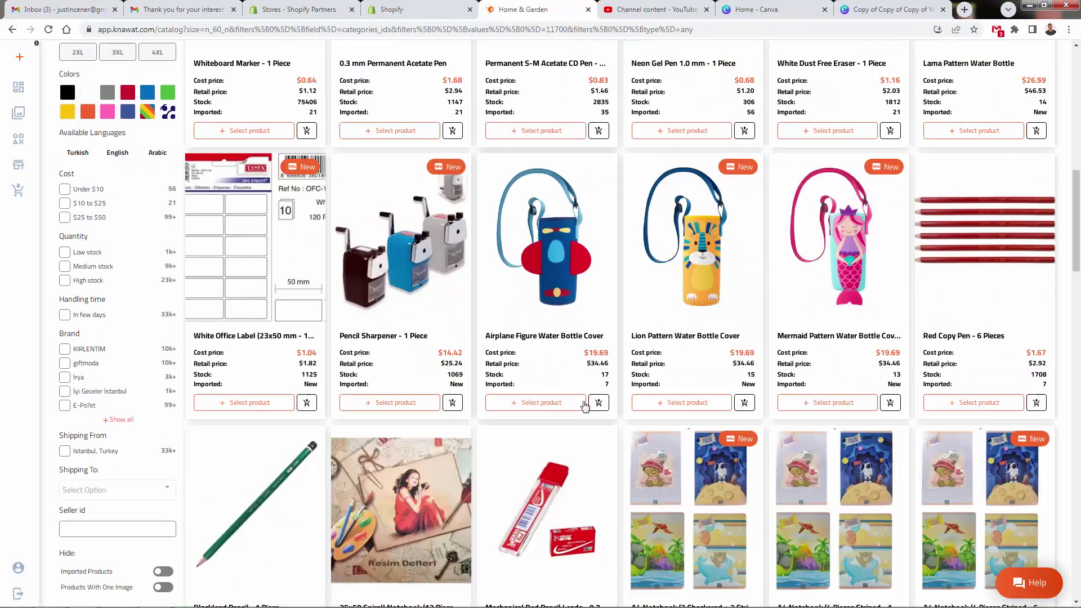
pyautogui.scroll(6, 585, 468)
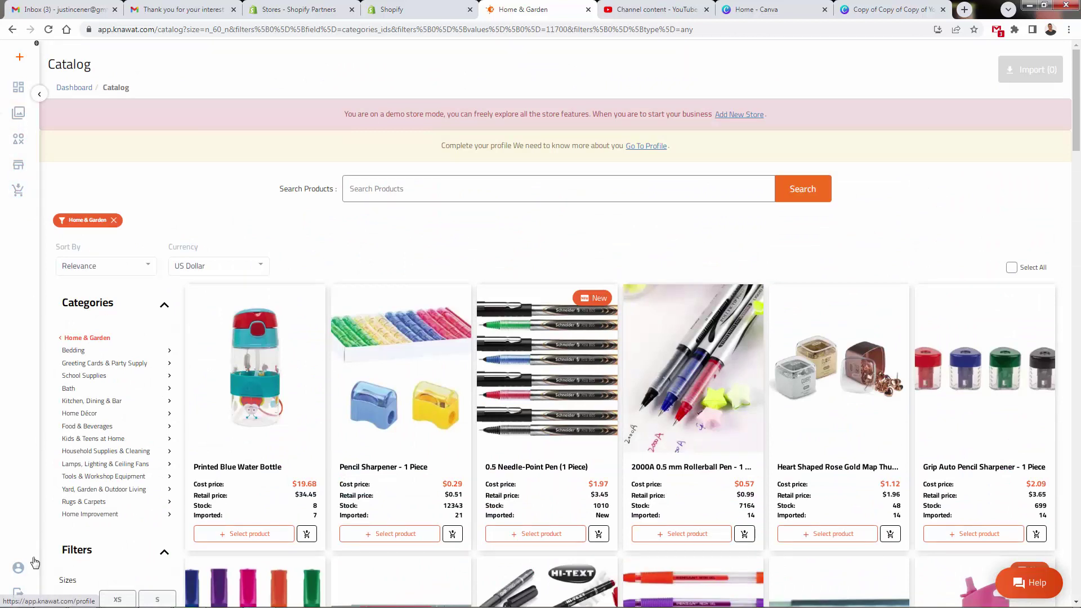
pyautogui.click(18, 567)
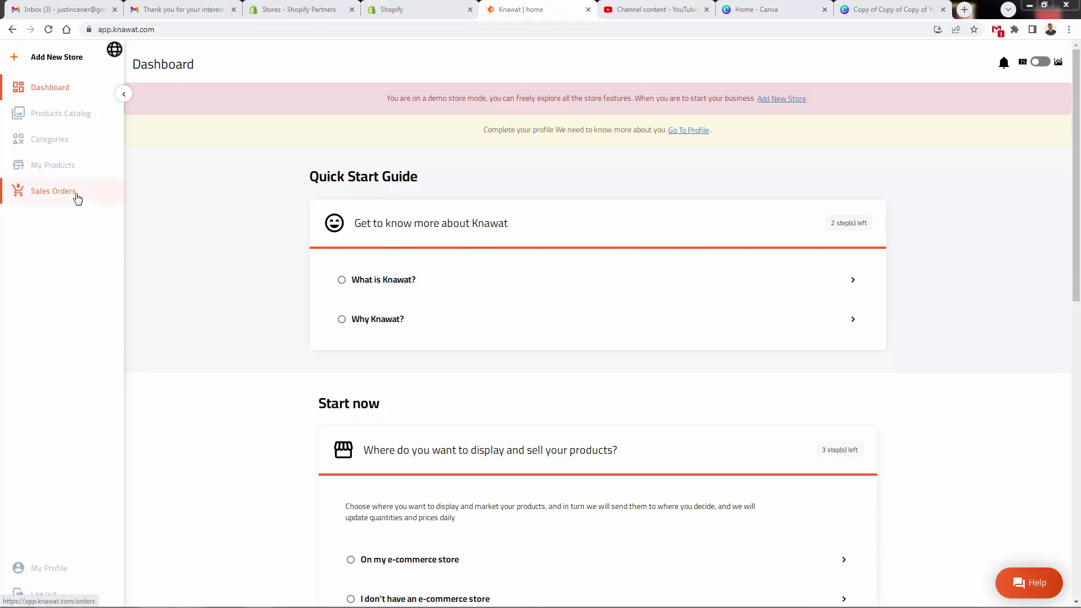
pyautogui.click(56, 113)
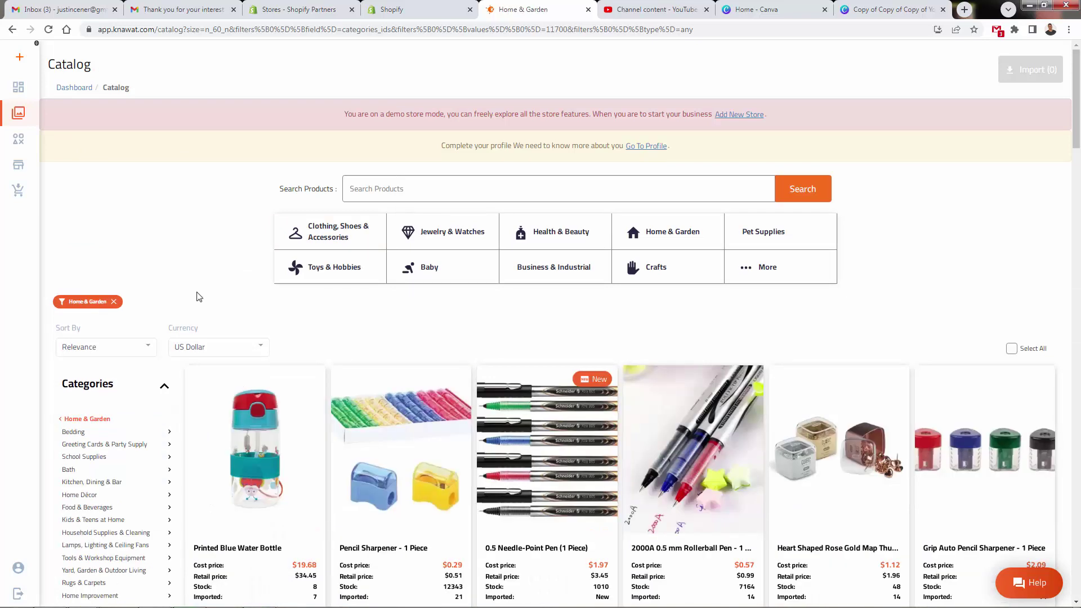
pyautogui.scroll(-1, 198, 298)
pyautogui.scroll(-1, 295, 495)
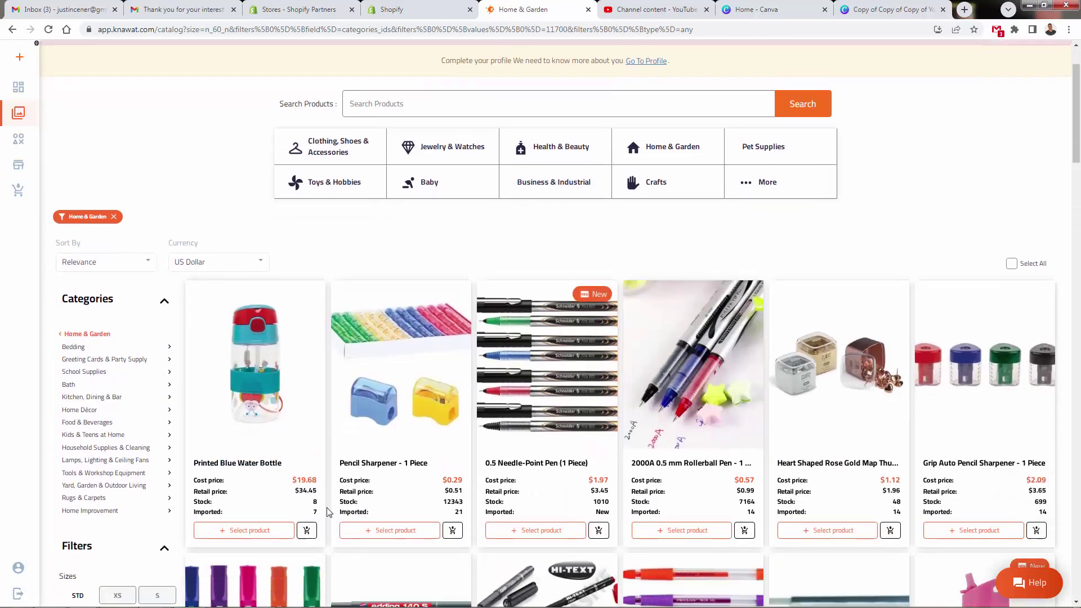
pyautogui.scroll(-1, 313, 489)
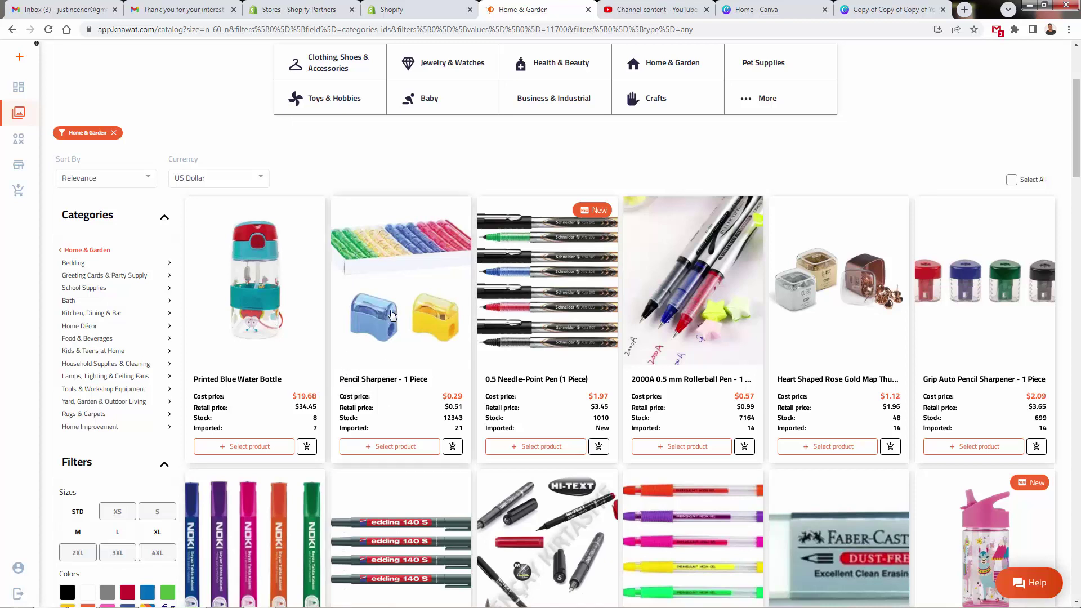
pyautogui.scroll(-1, 285, 304)
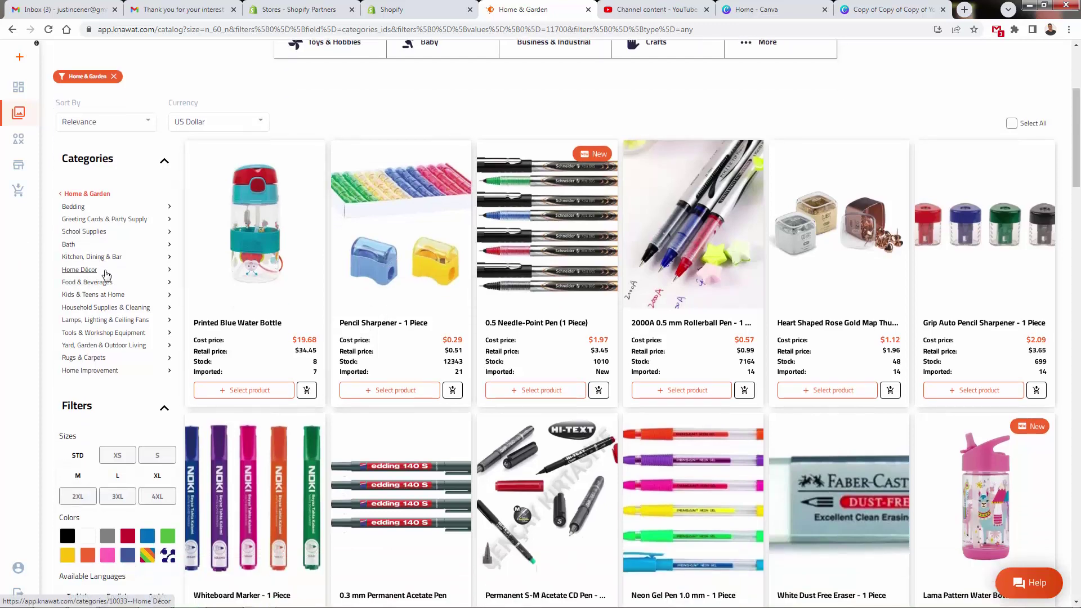
pyautogui.scroll(-1, 106, 275)
pyautogui.scroll(-1, 114, 313)
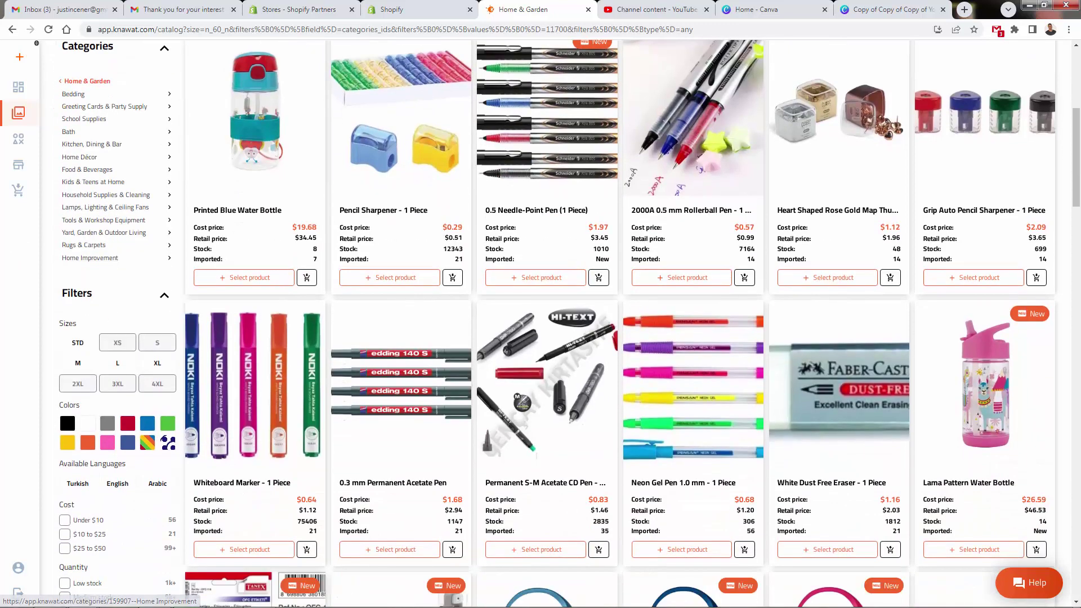